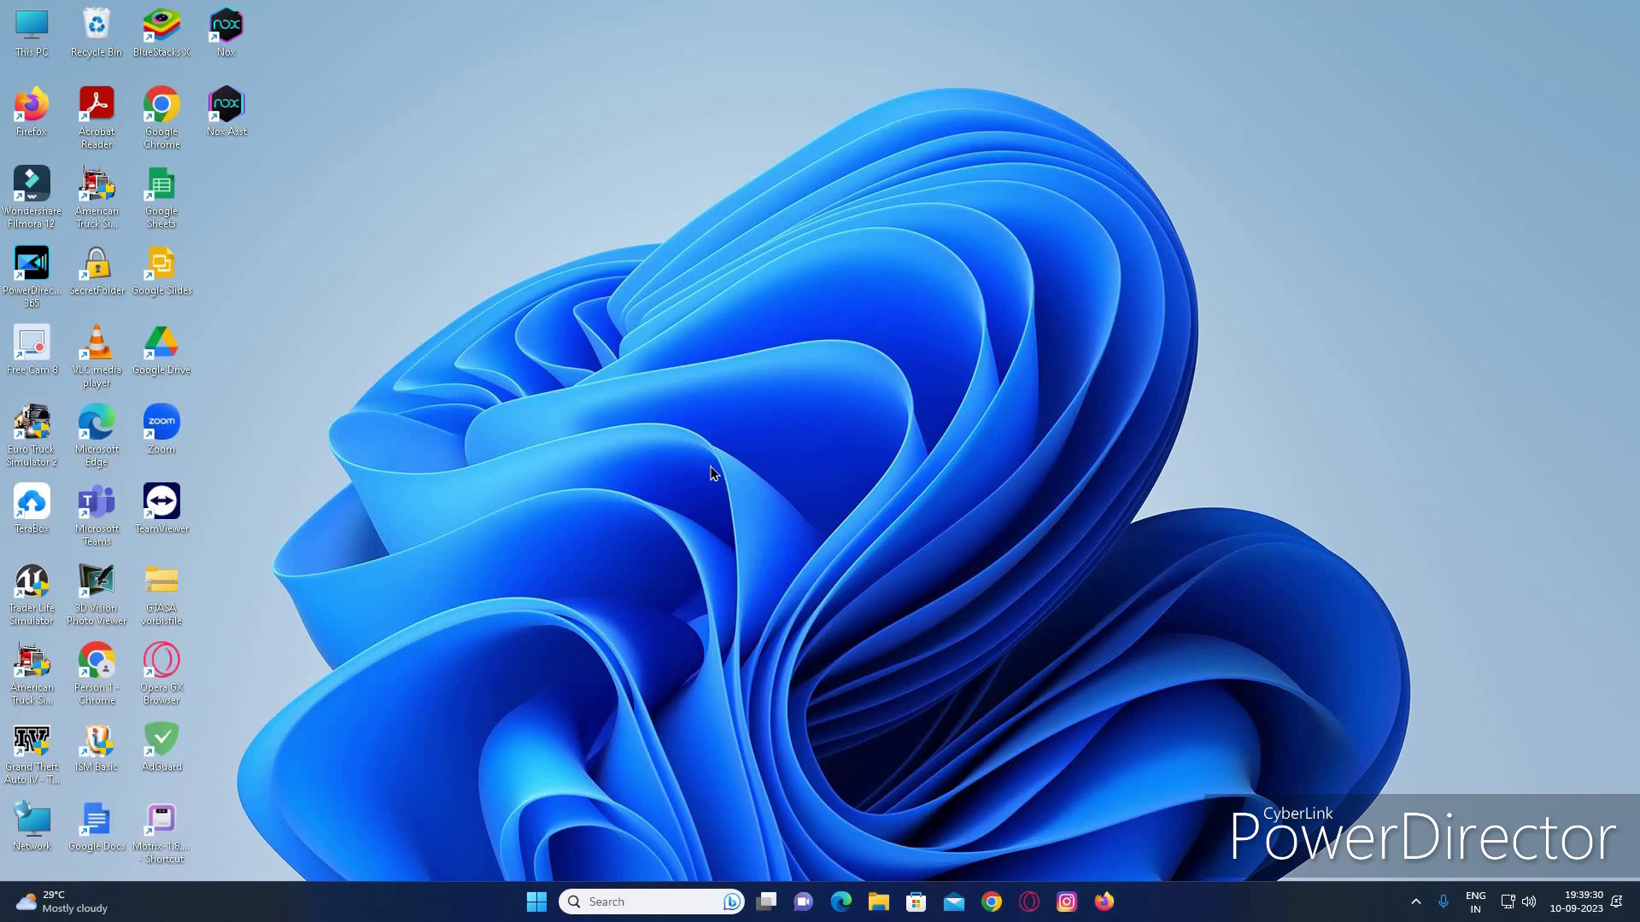
# Step: Launch Chrome full-screen, search Google for a Blender download, and open the blender.org download page
pyautogui.doubleClick(104, 694)
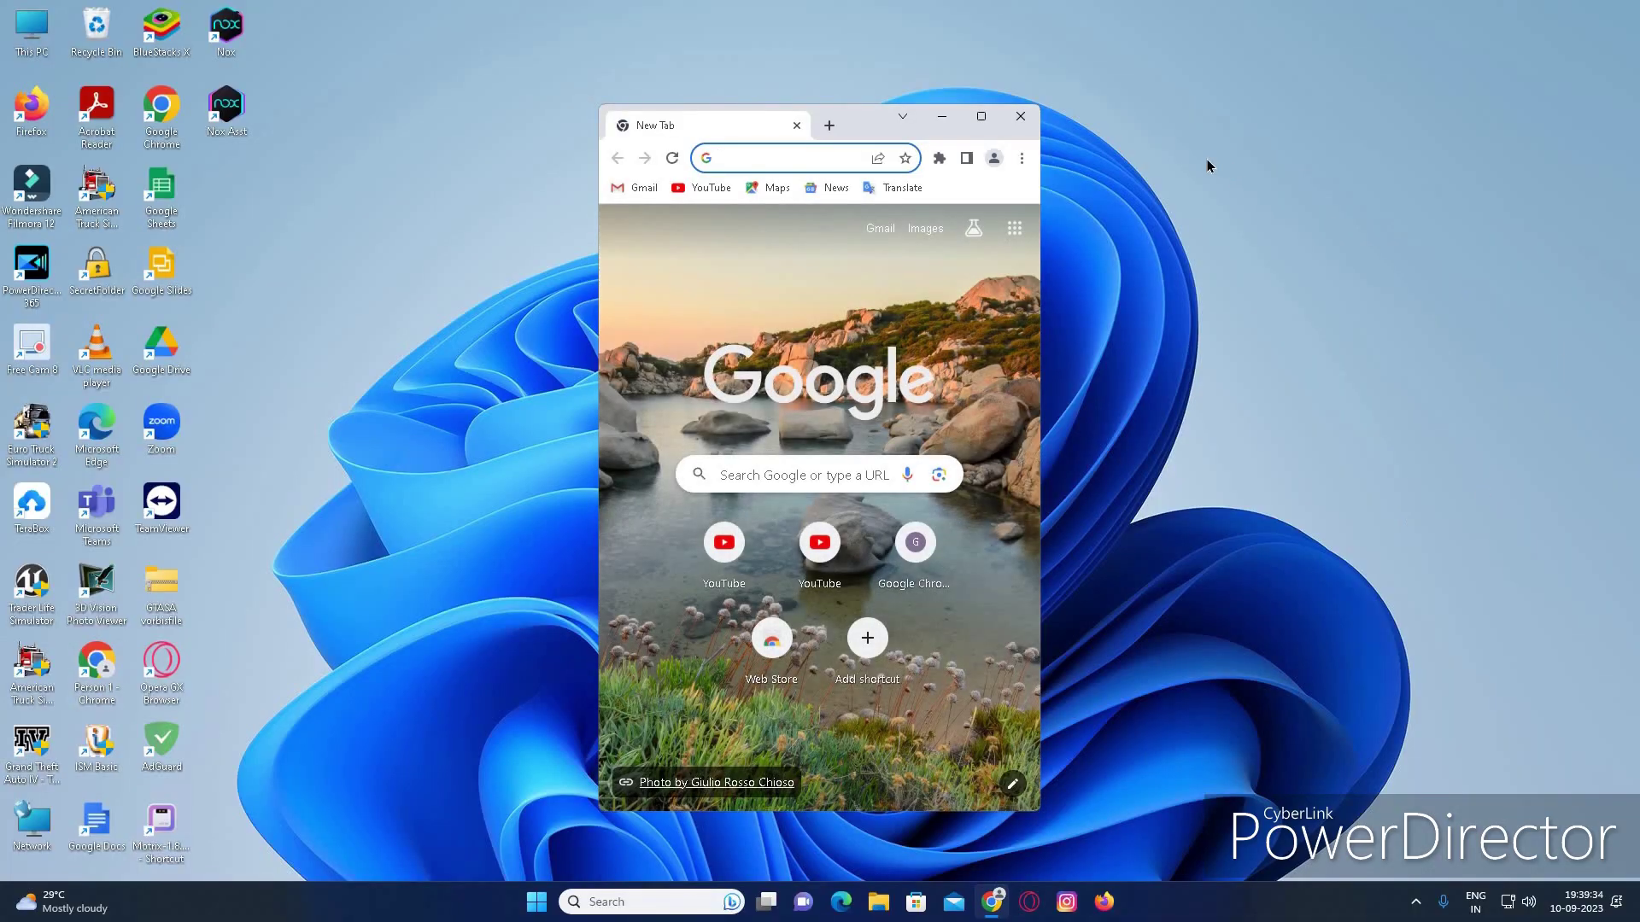
pyautogui.click(981, 118)
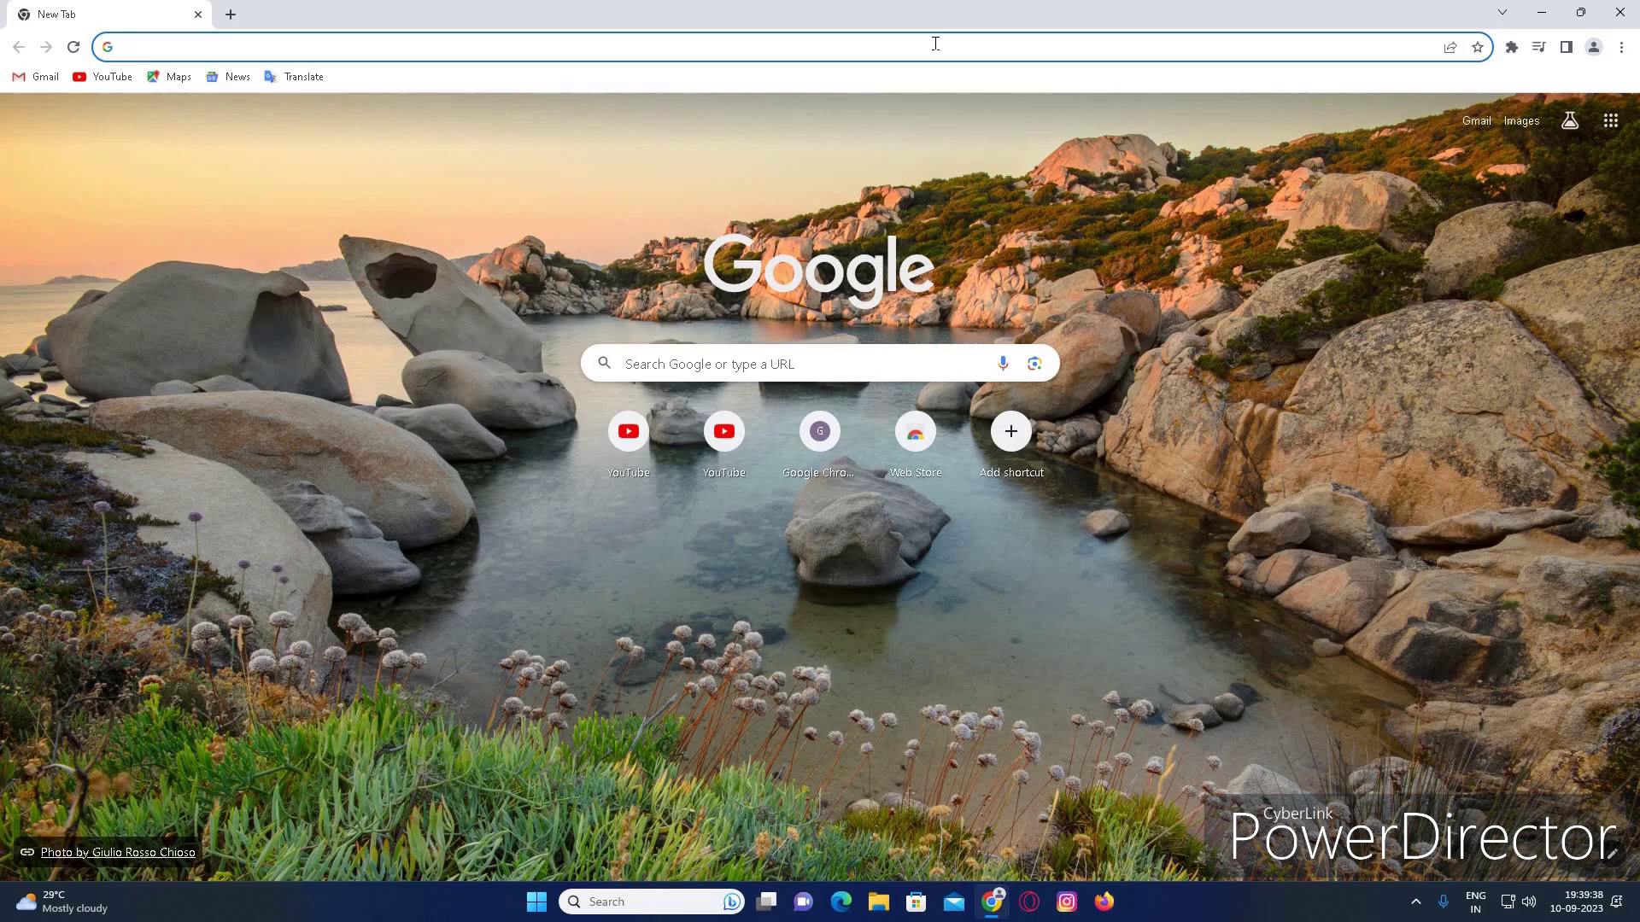
pyautogui.click(936, 43)
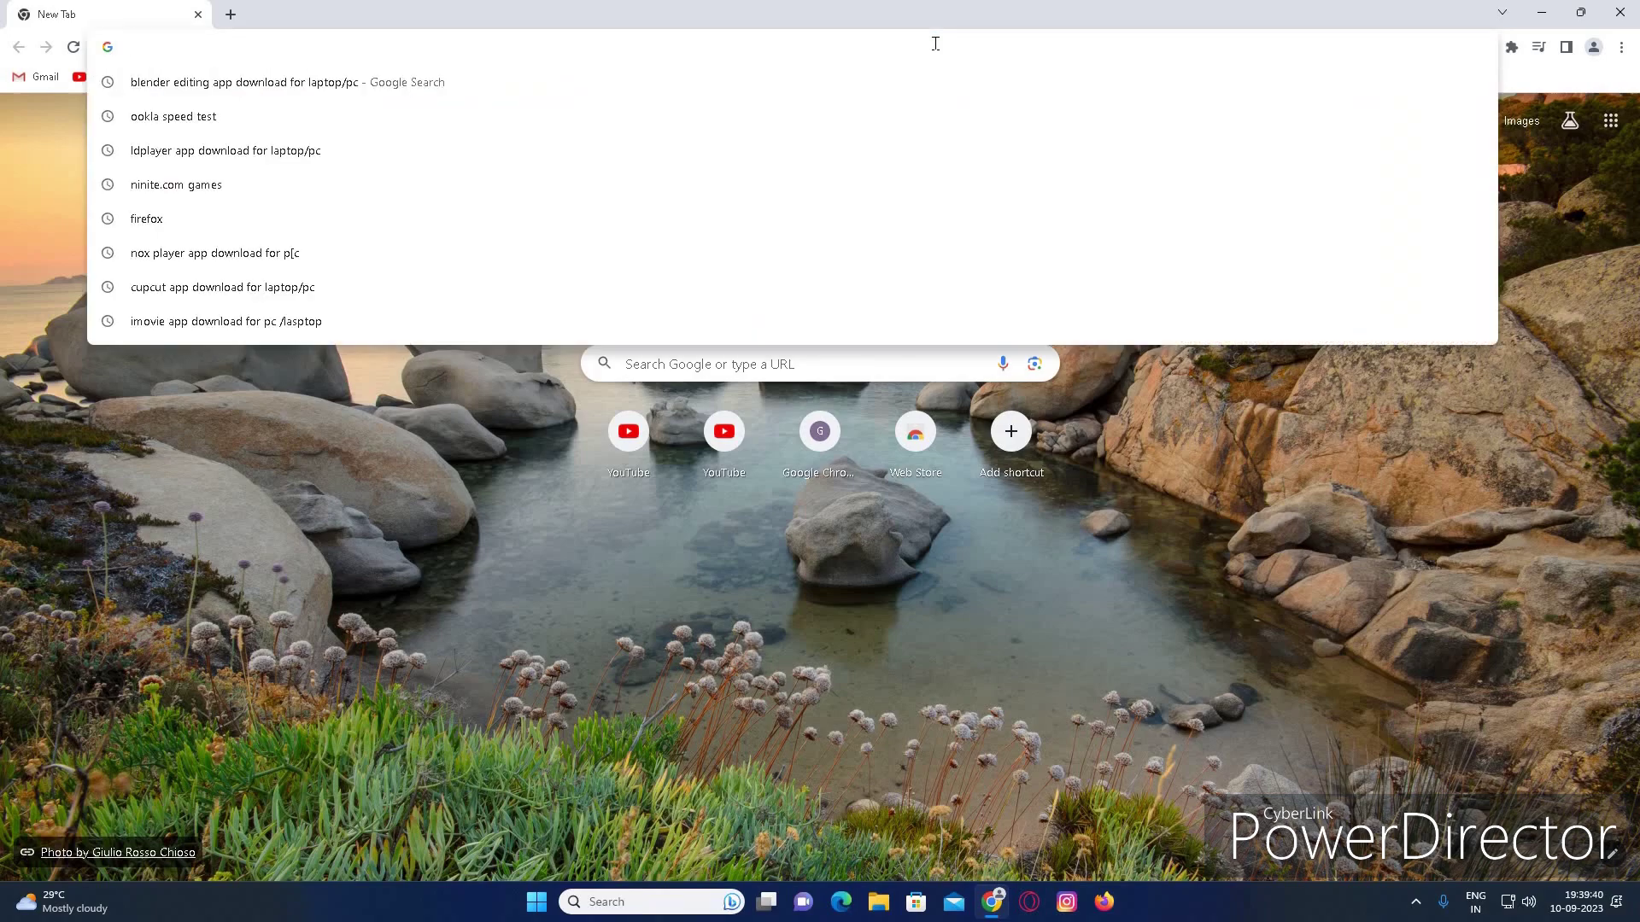
pyautogui.write('blen')
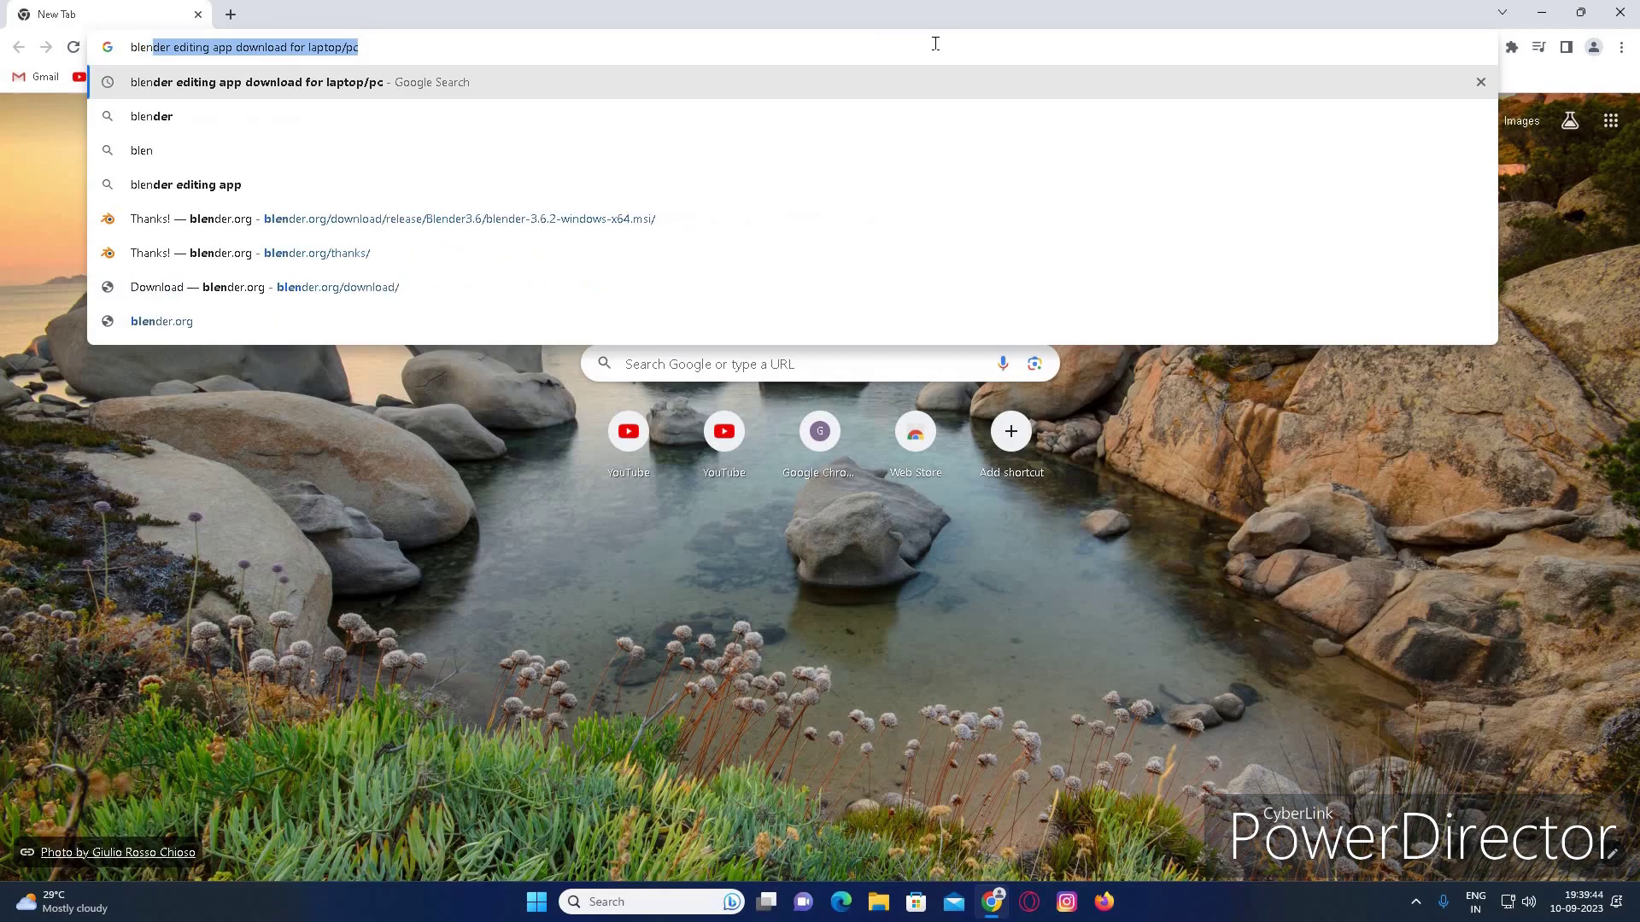
pyautogui.press('Return')
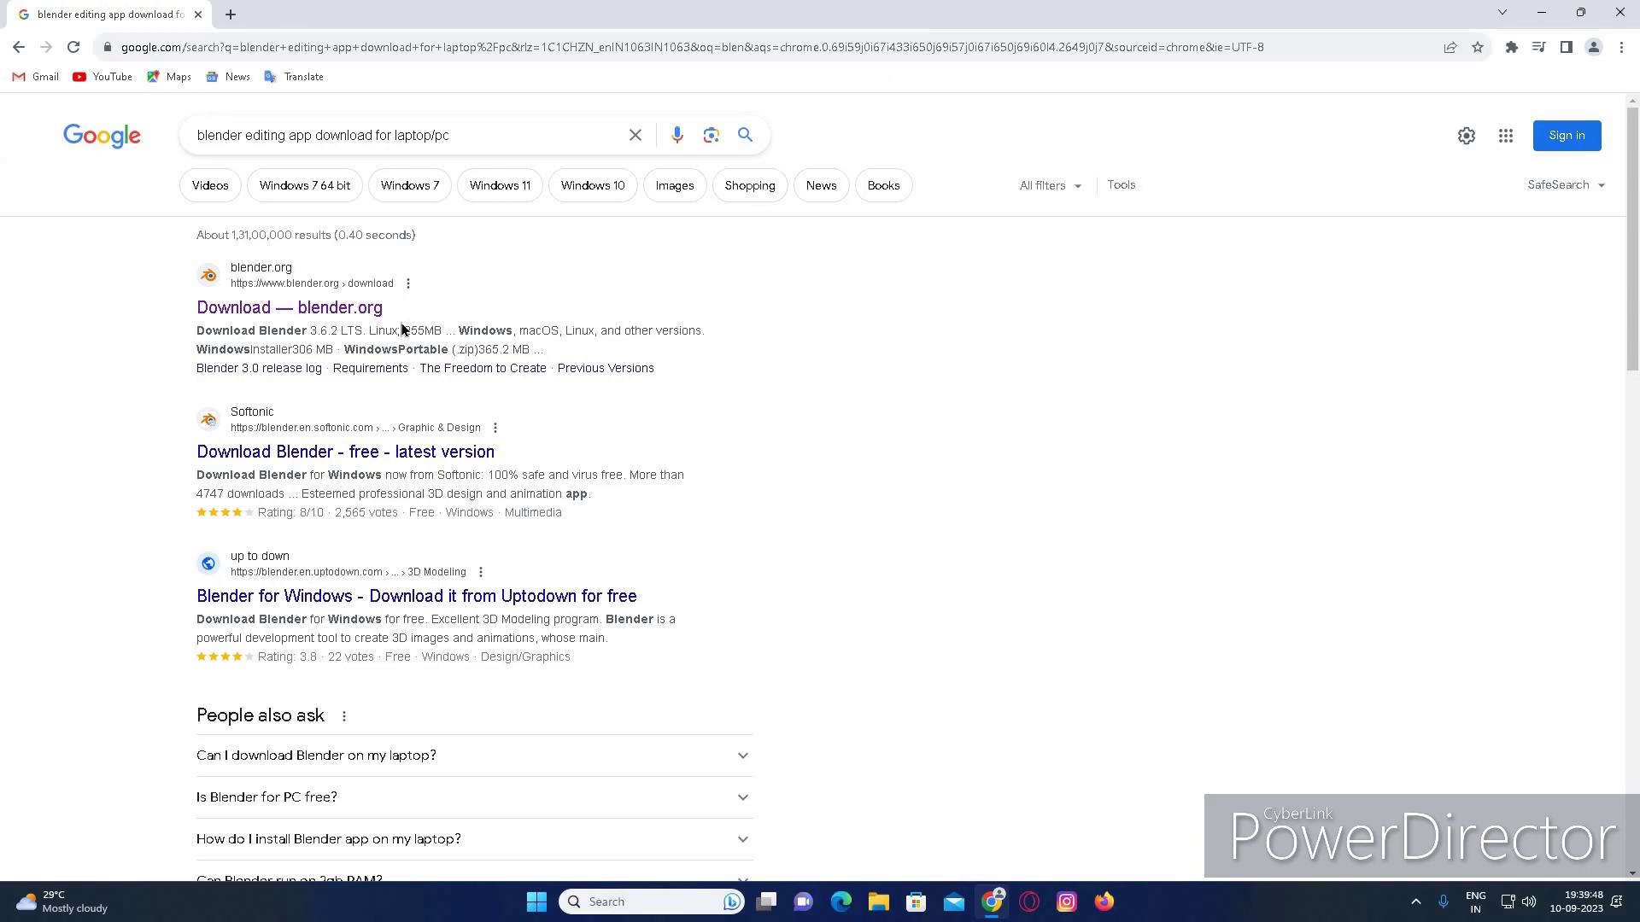
pyautogui.click(339, 316)
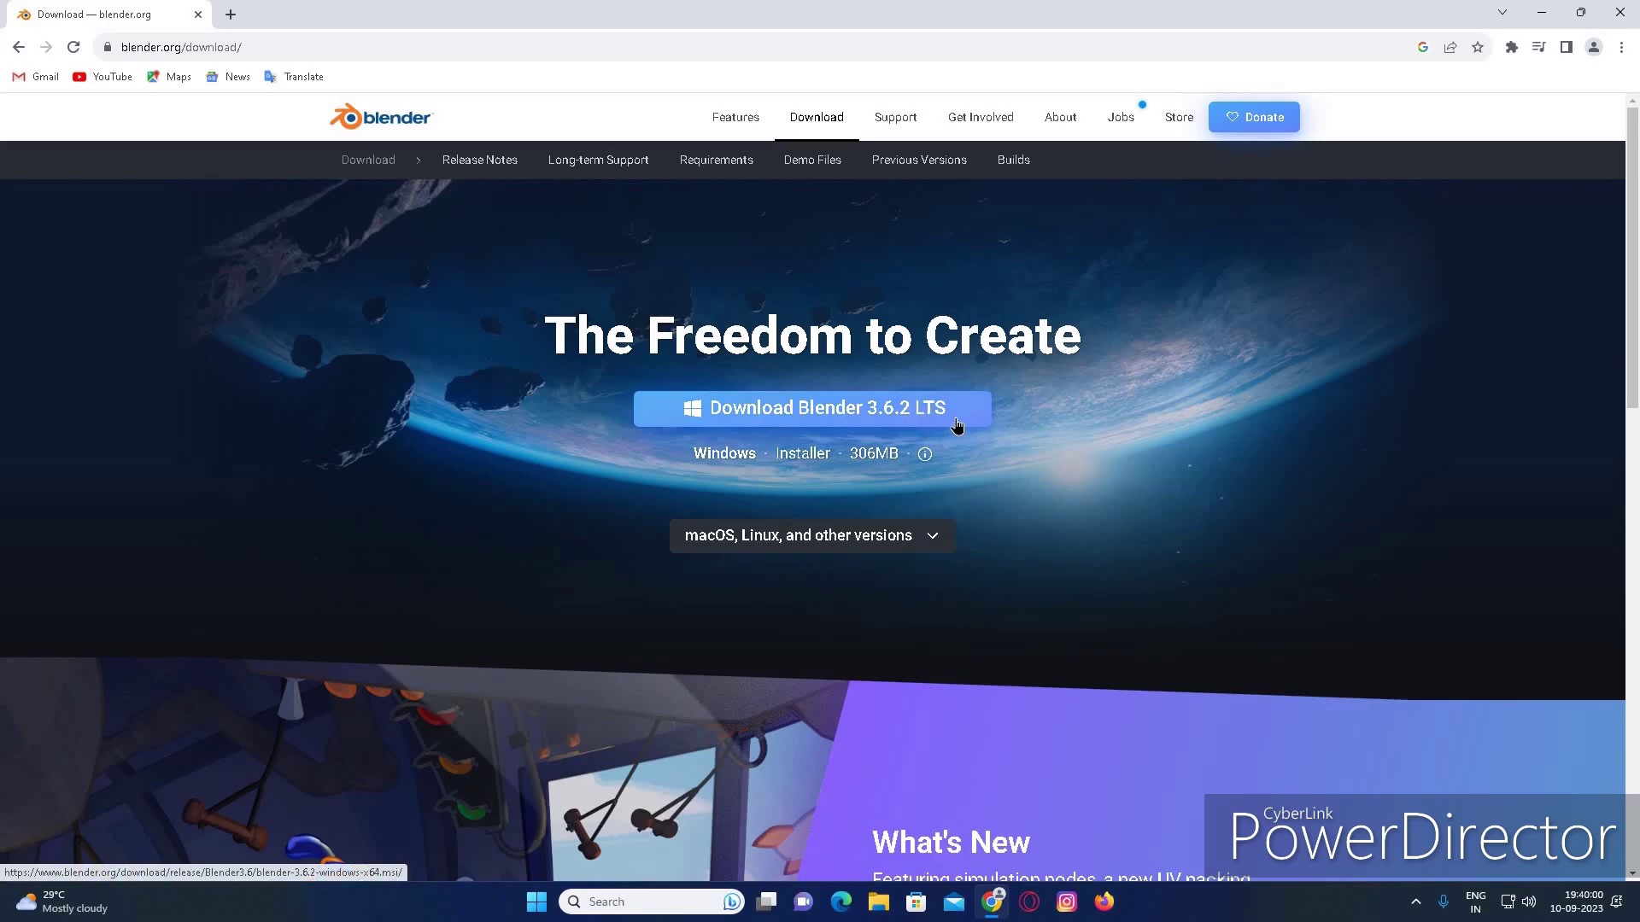
# Step: Glance at the other-versions list, then download the Blender 3.6.2 LTS Windows installer
pyautogui.click(908, 539)
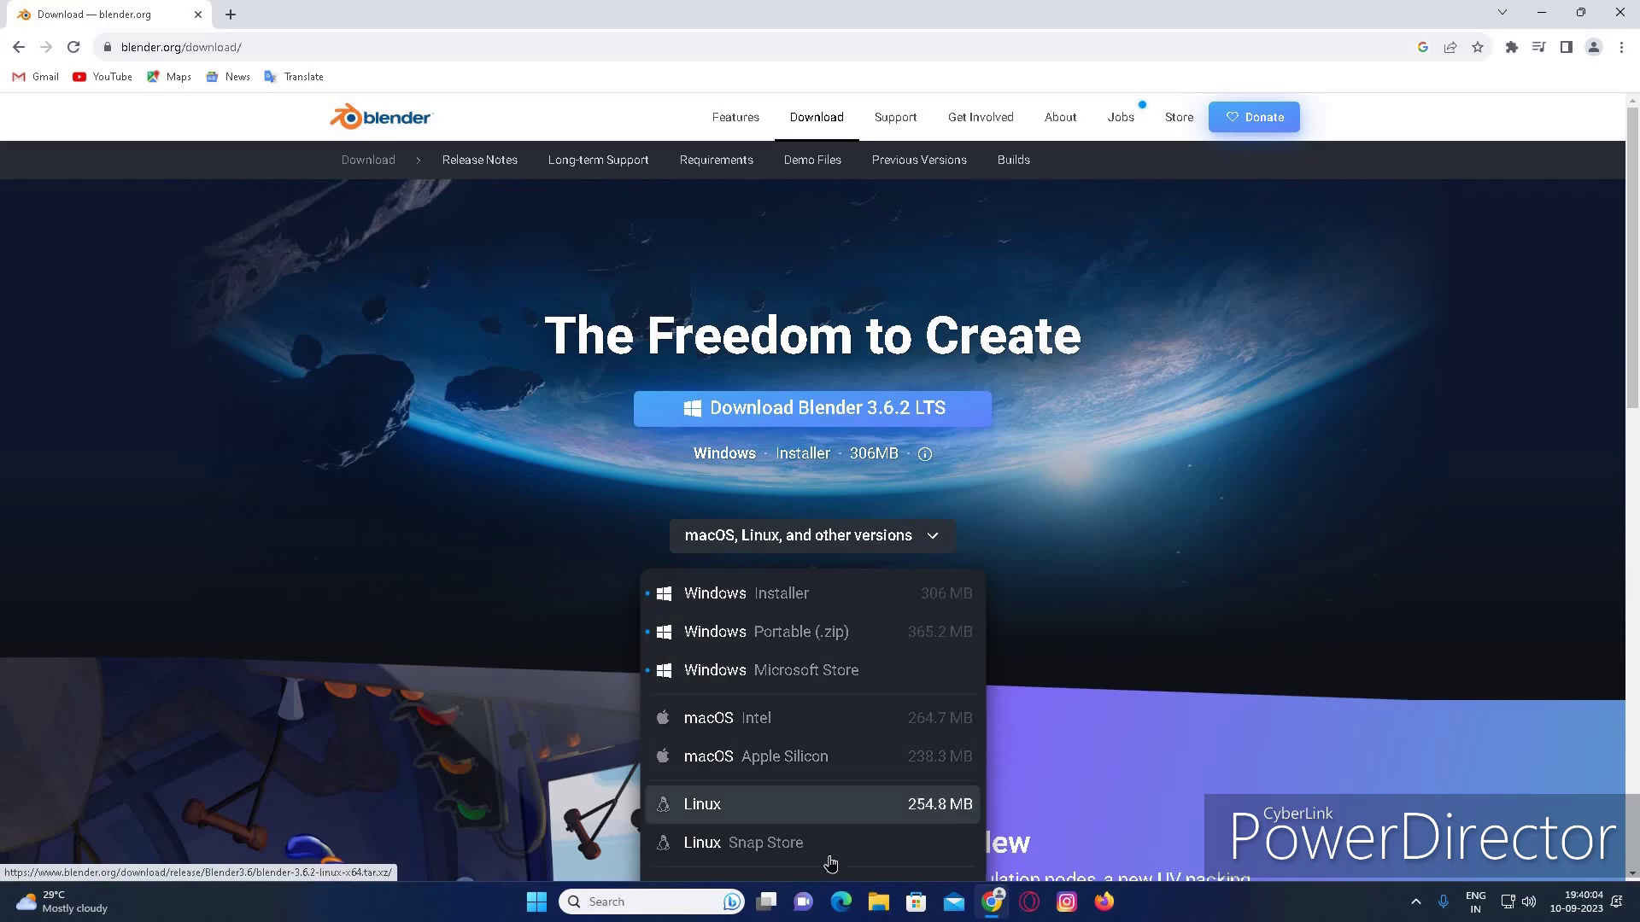
pyautogui.click(891, 527)
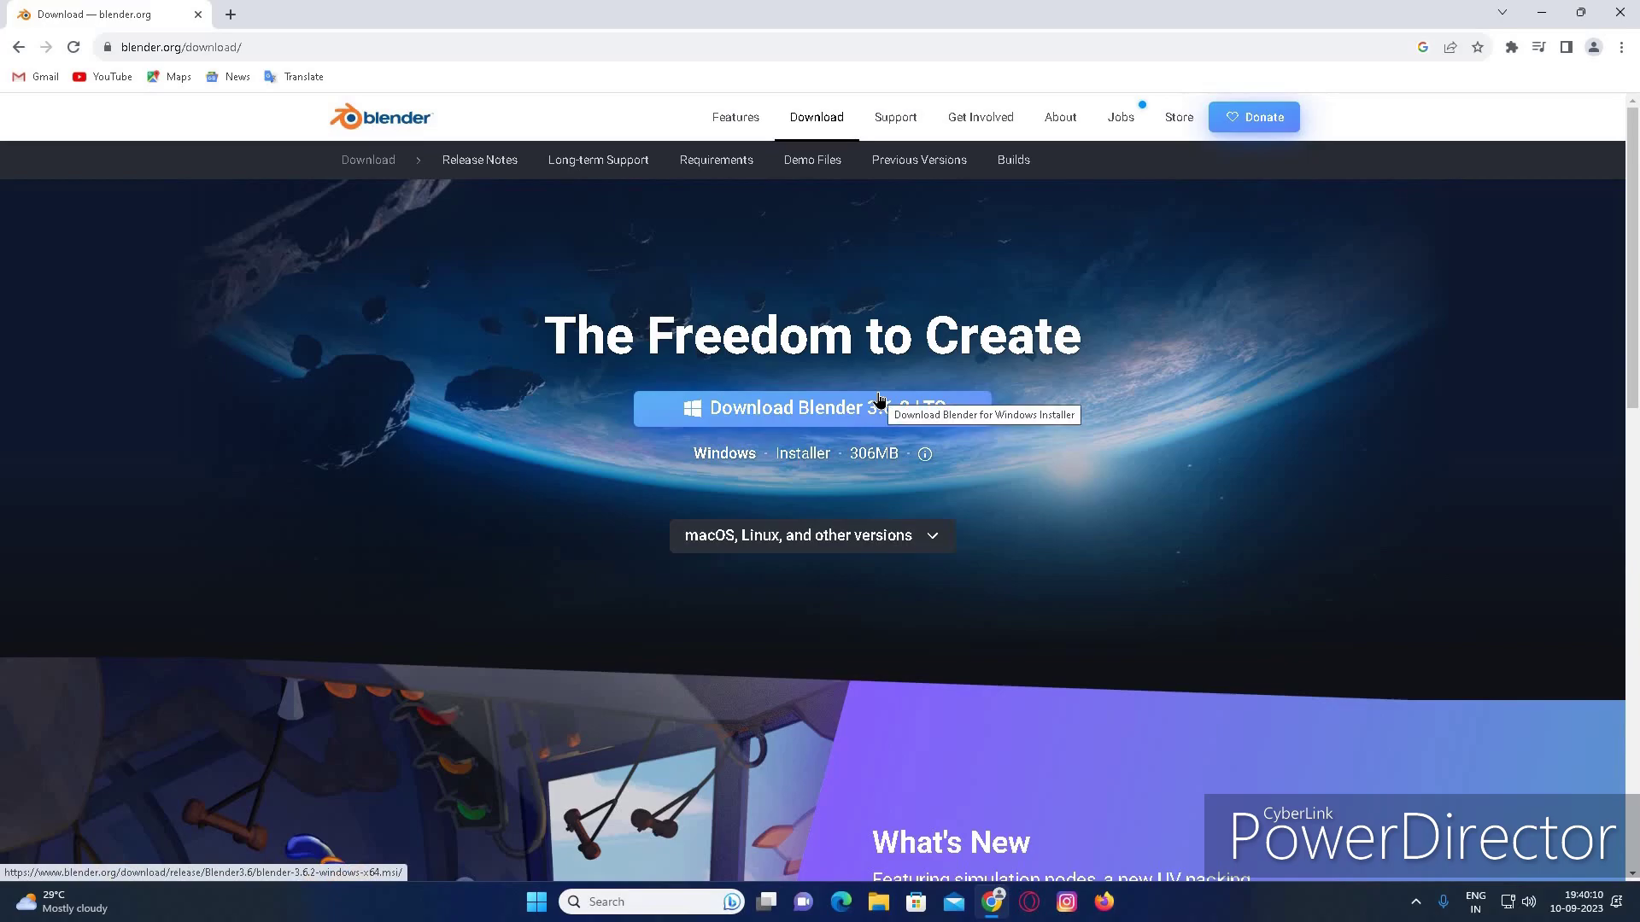
pyautogui.click(879, 401)
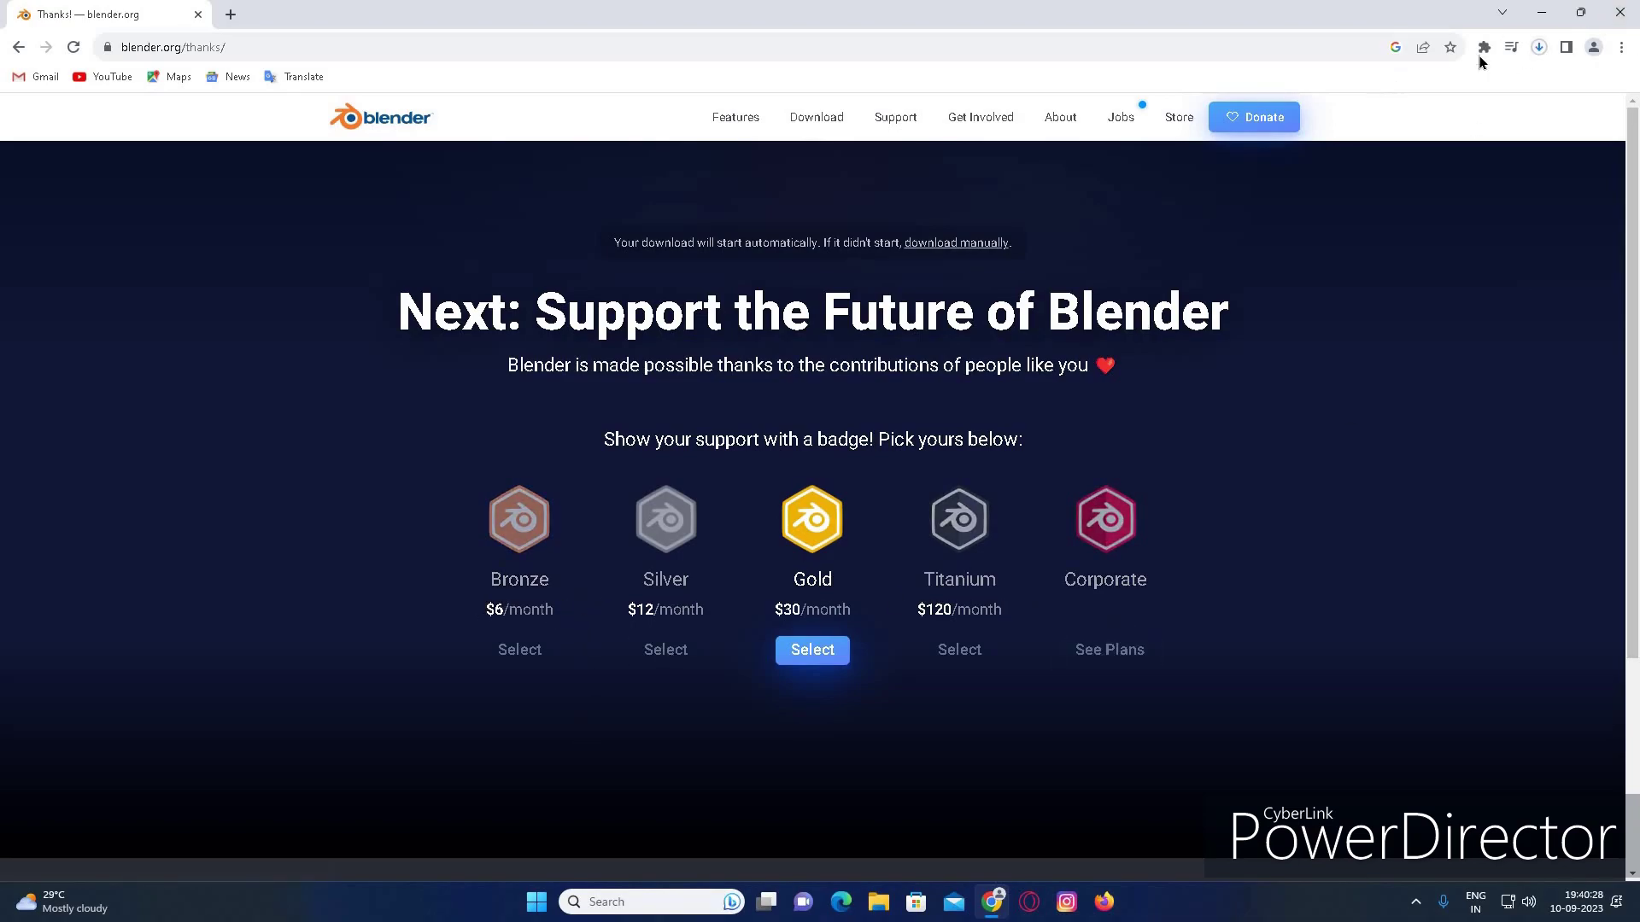
# Step: Check download progress, then open Chrome's downloads page listing blender-3.6.2-windows-x64.msi
pyautogui.click(1540, 47)
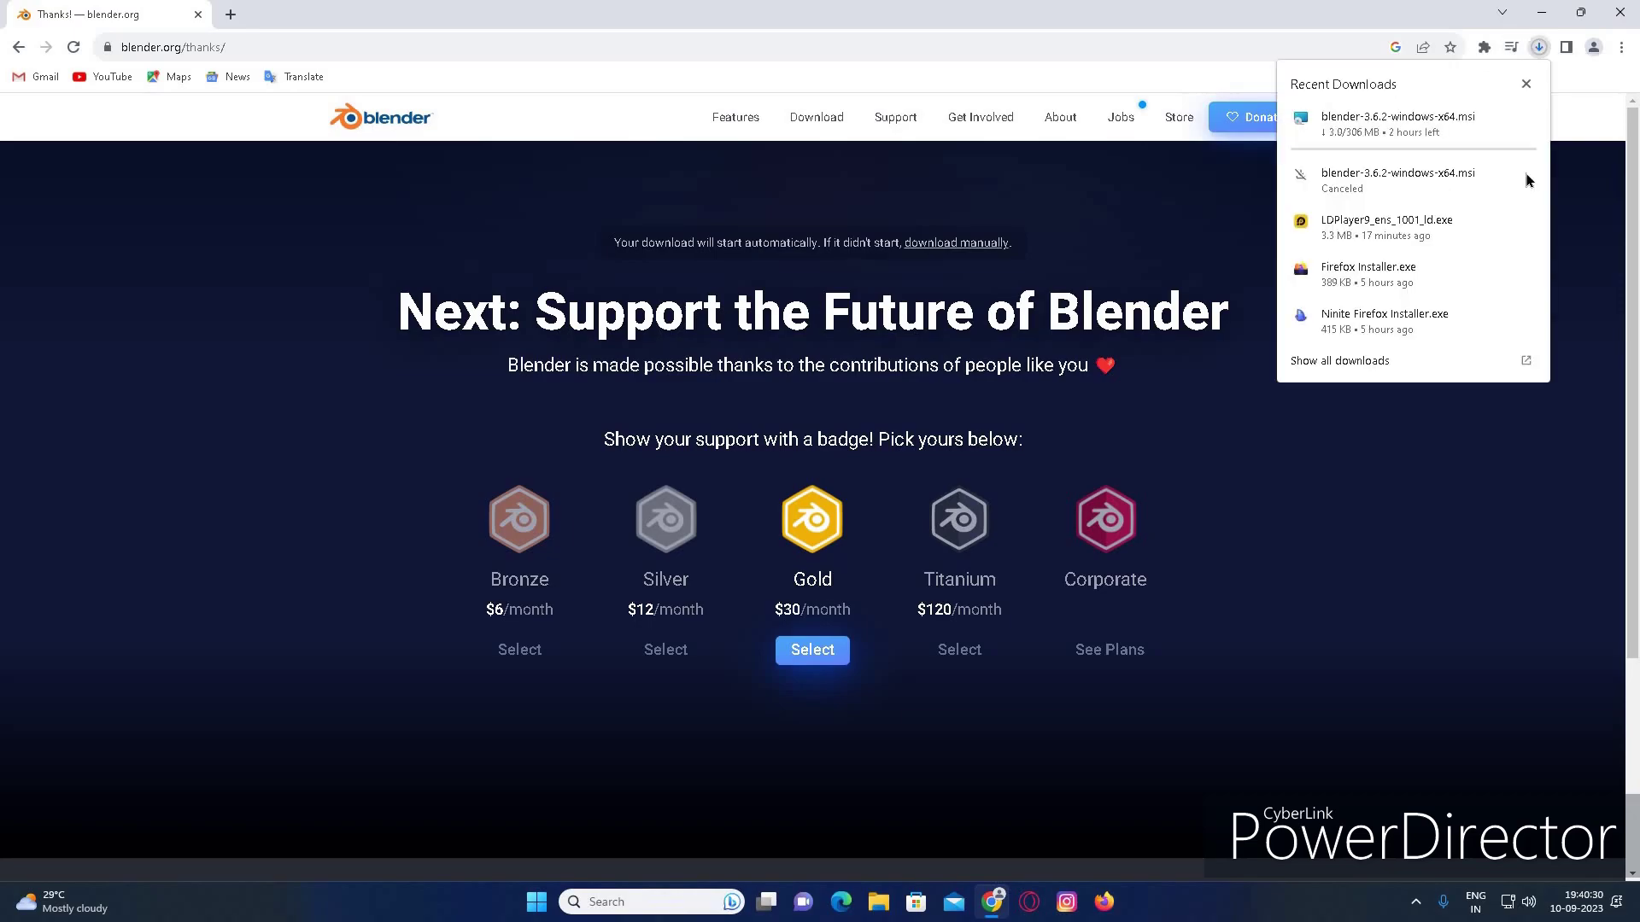
pyautogui.click(1505, 505)
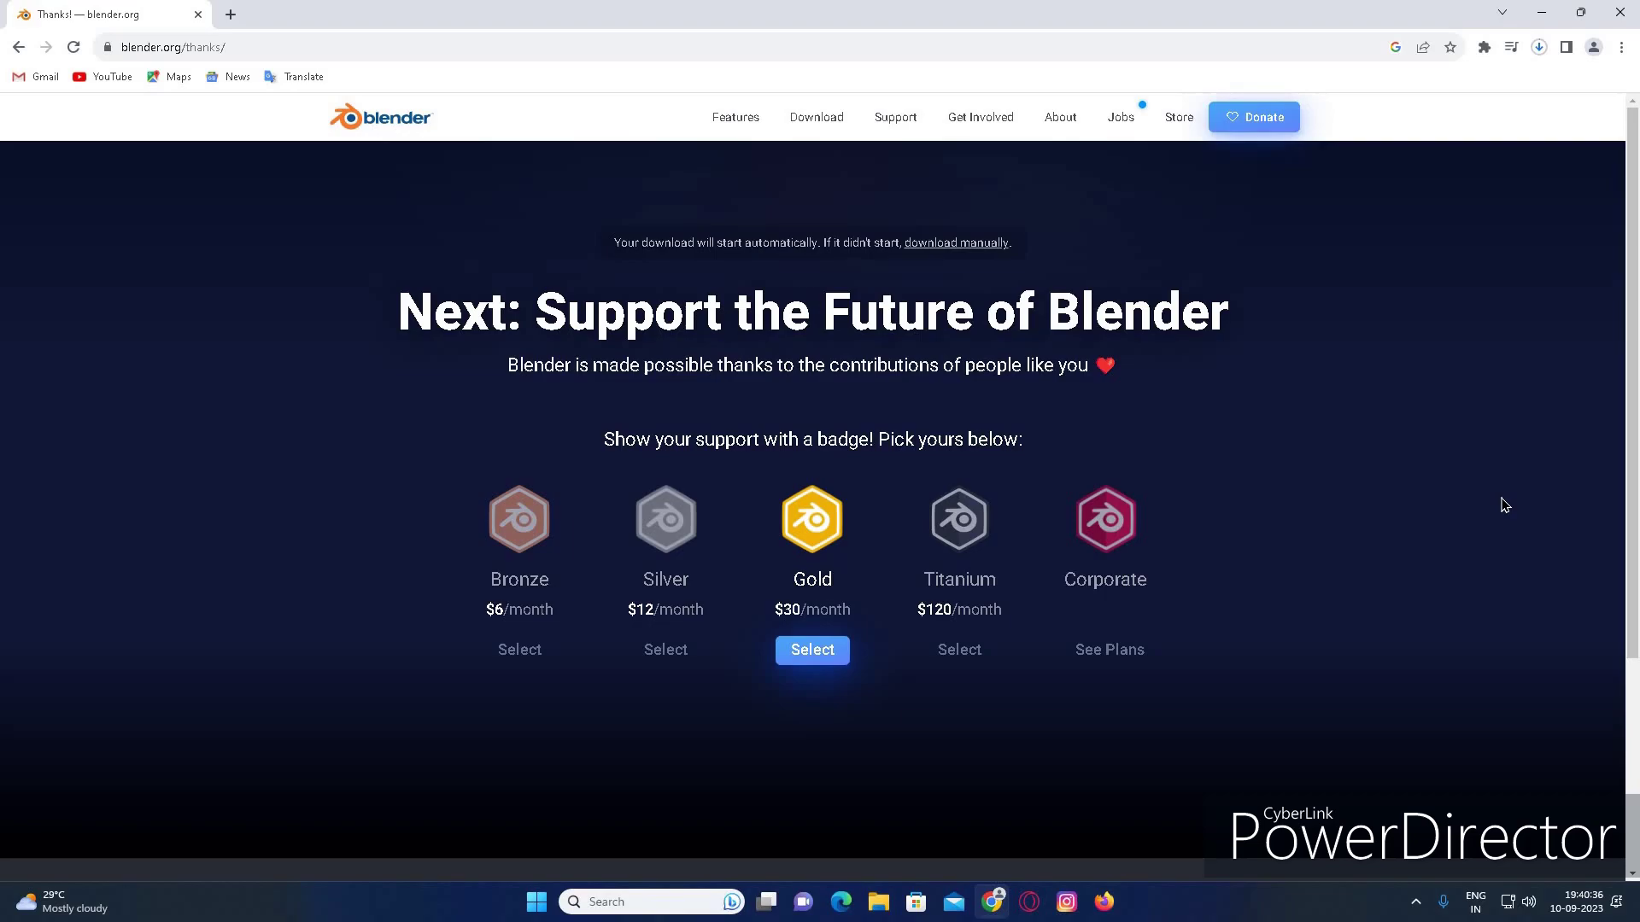
pyautogui.hotkey('ctrl', 'j')
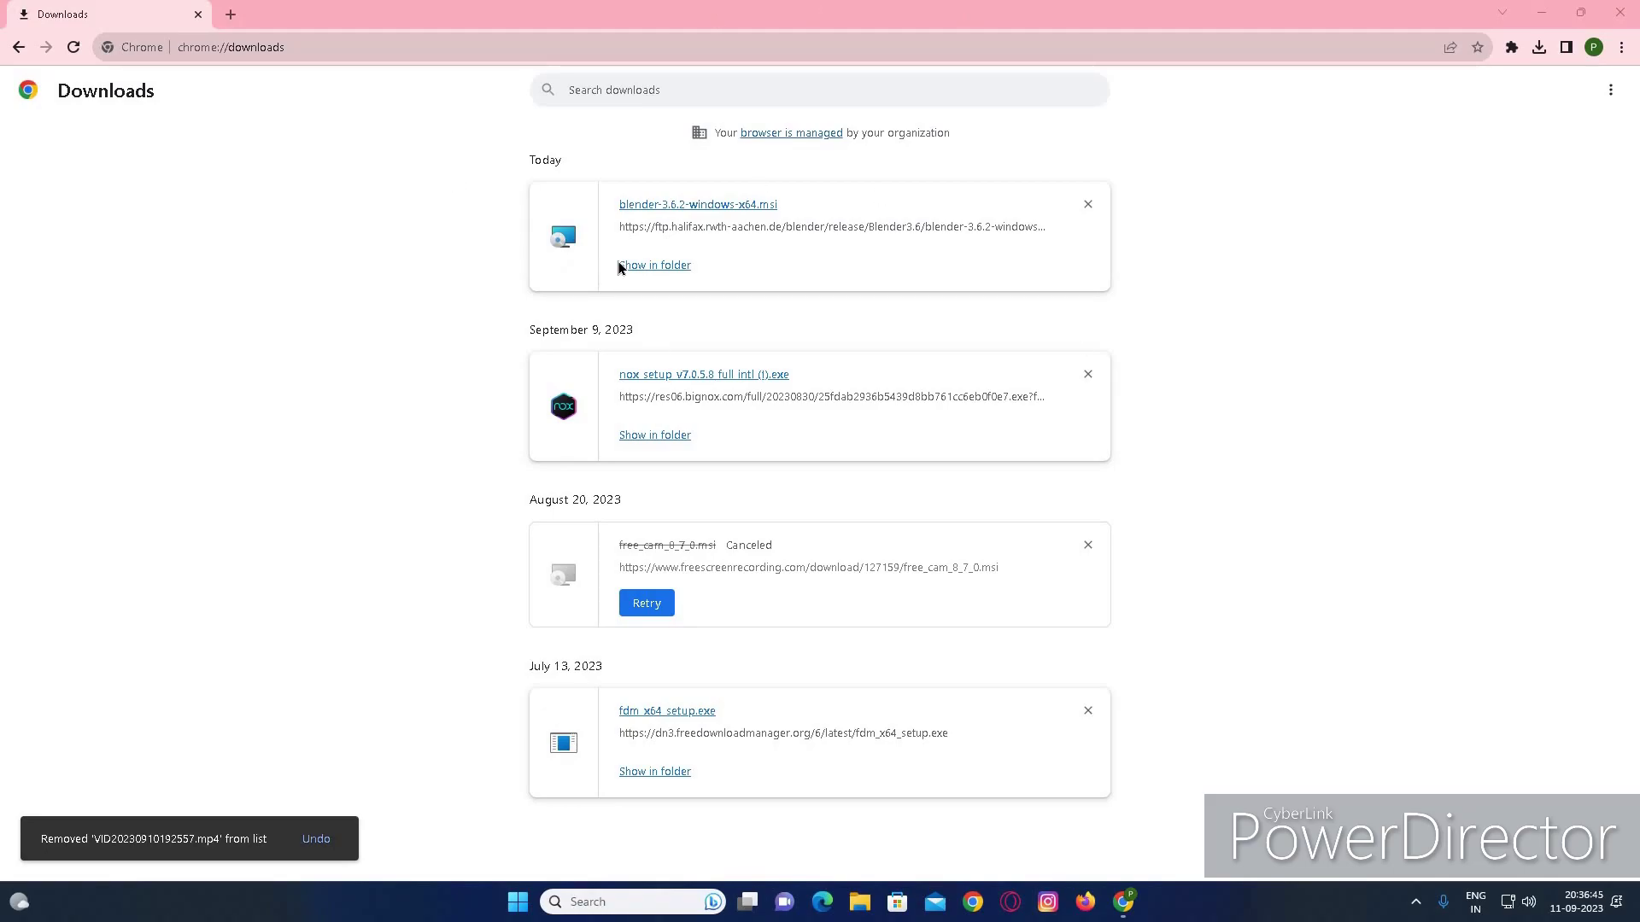
# Step: Show blender-3.6.2-windows-x64.msi in the Downloads folder in File Explorer
pyautogui.click(672, 265)
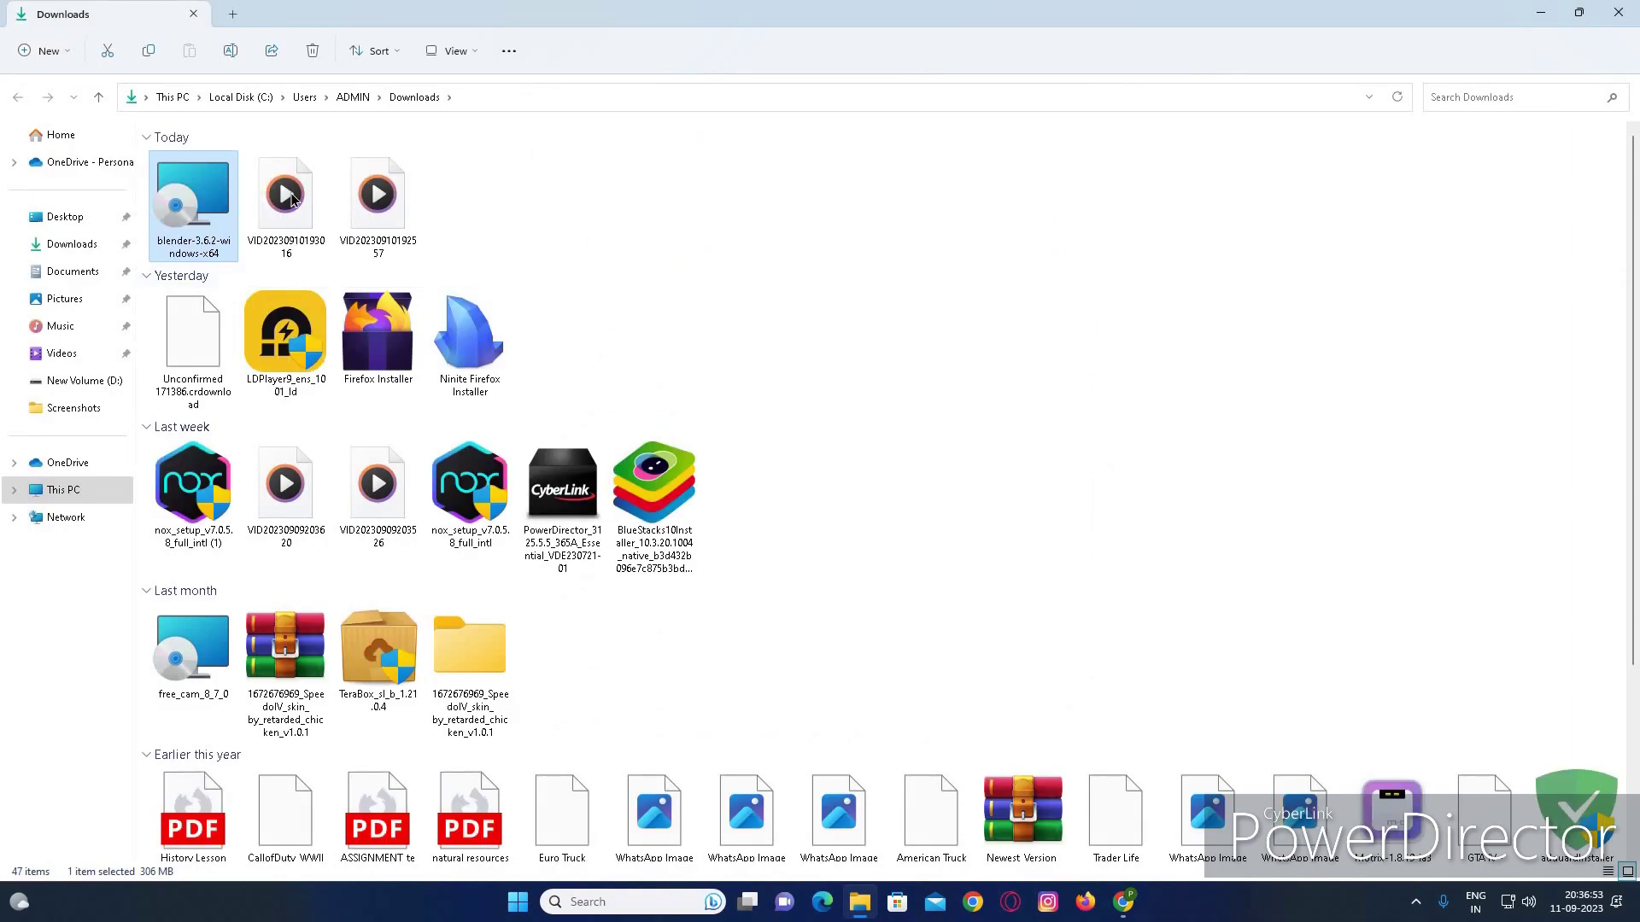
pyautogui.moveTo(194, 205)
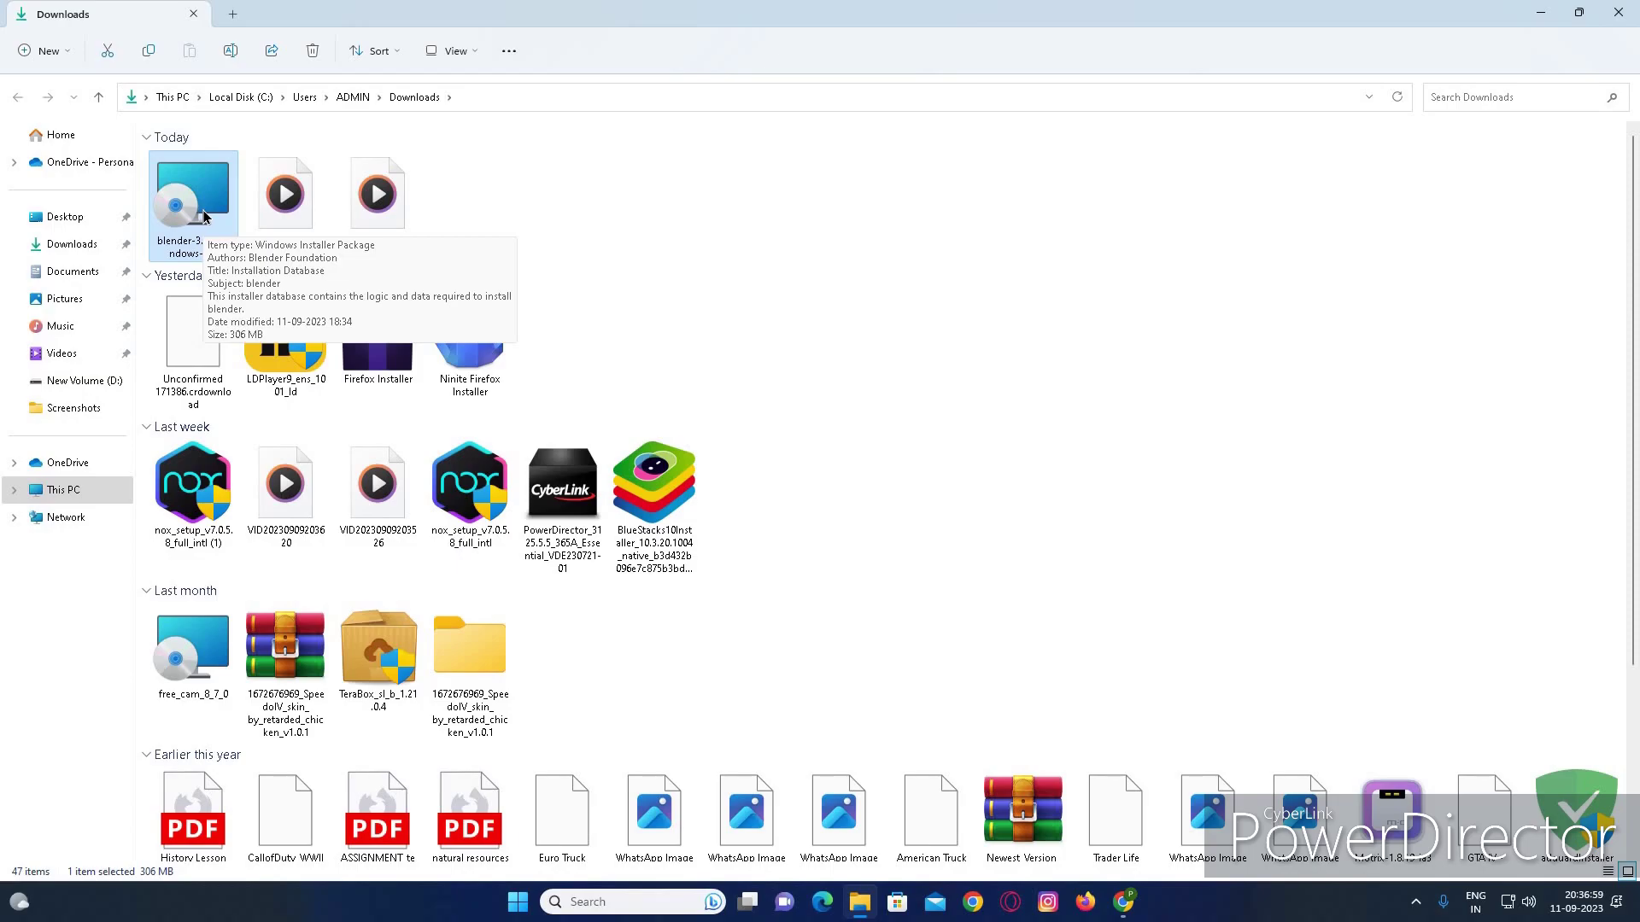
# Step: Launch the Blender MSI installer and advance past the setup welcome page
pyautogui.doubleClick(203, 220)
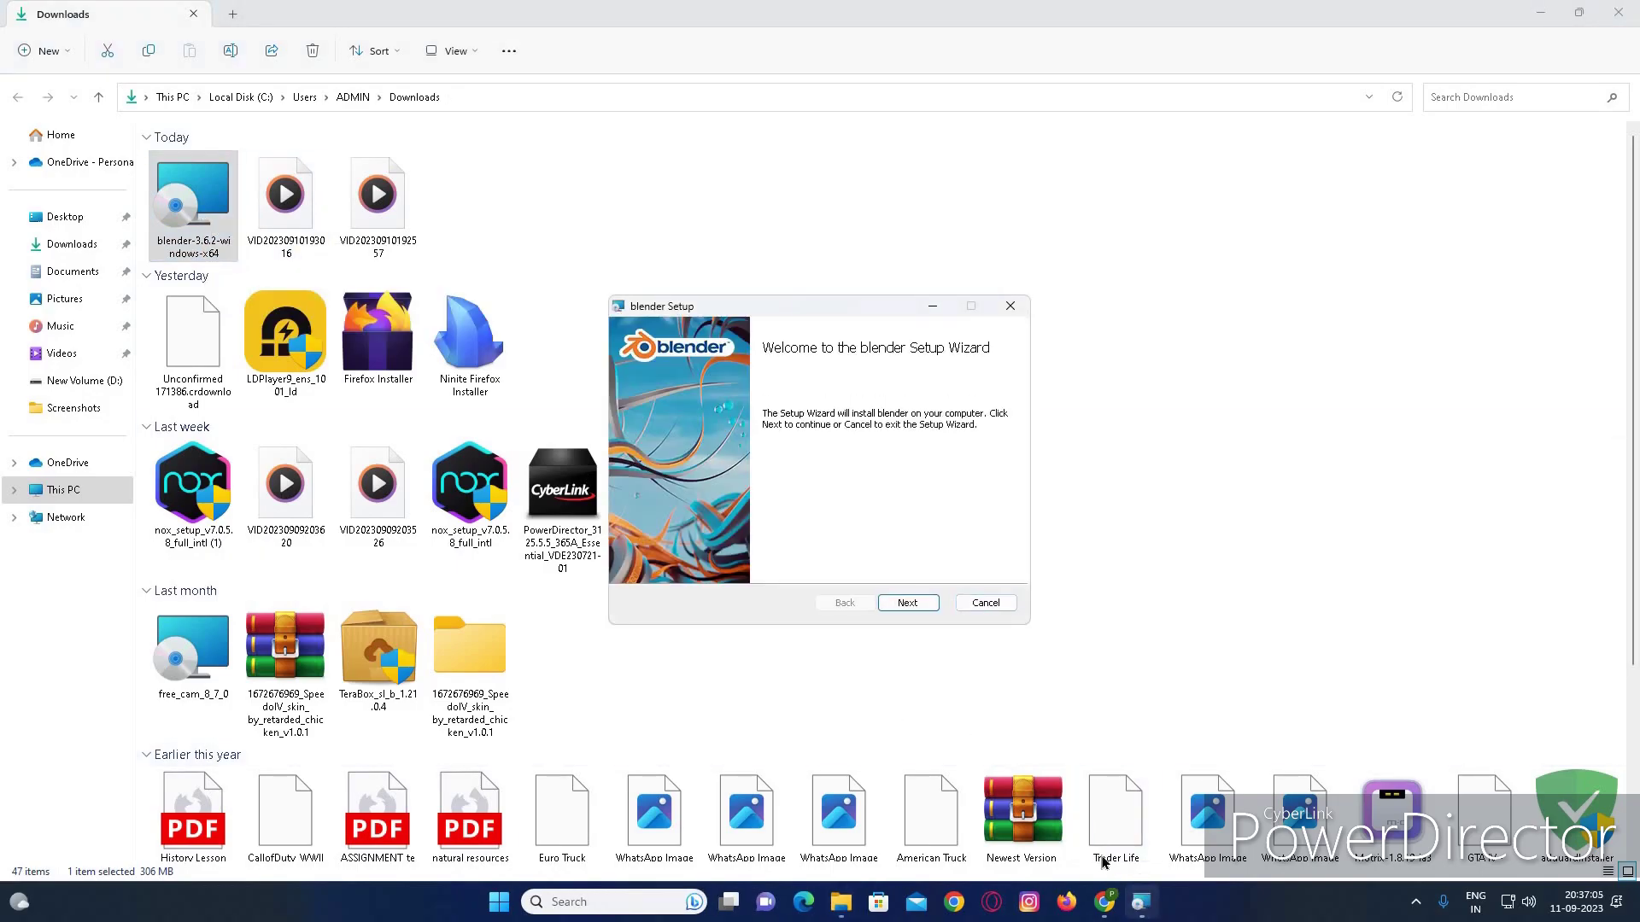
pyautogui.click(916, 605)
pyautogui.click(934, 610)
pyautogui.click(910, 604)
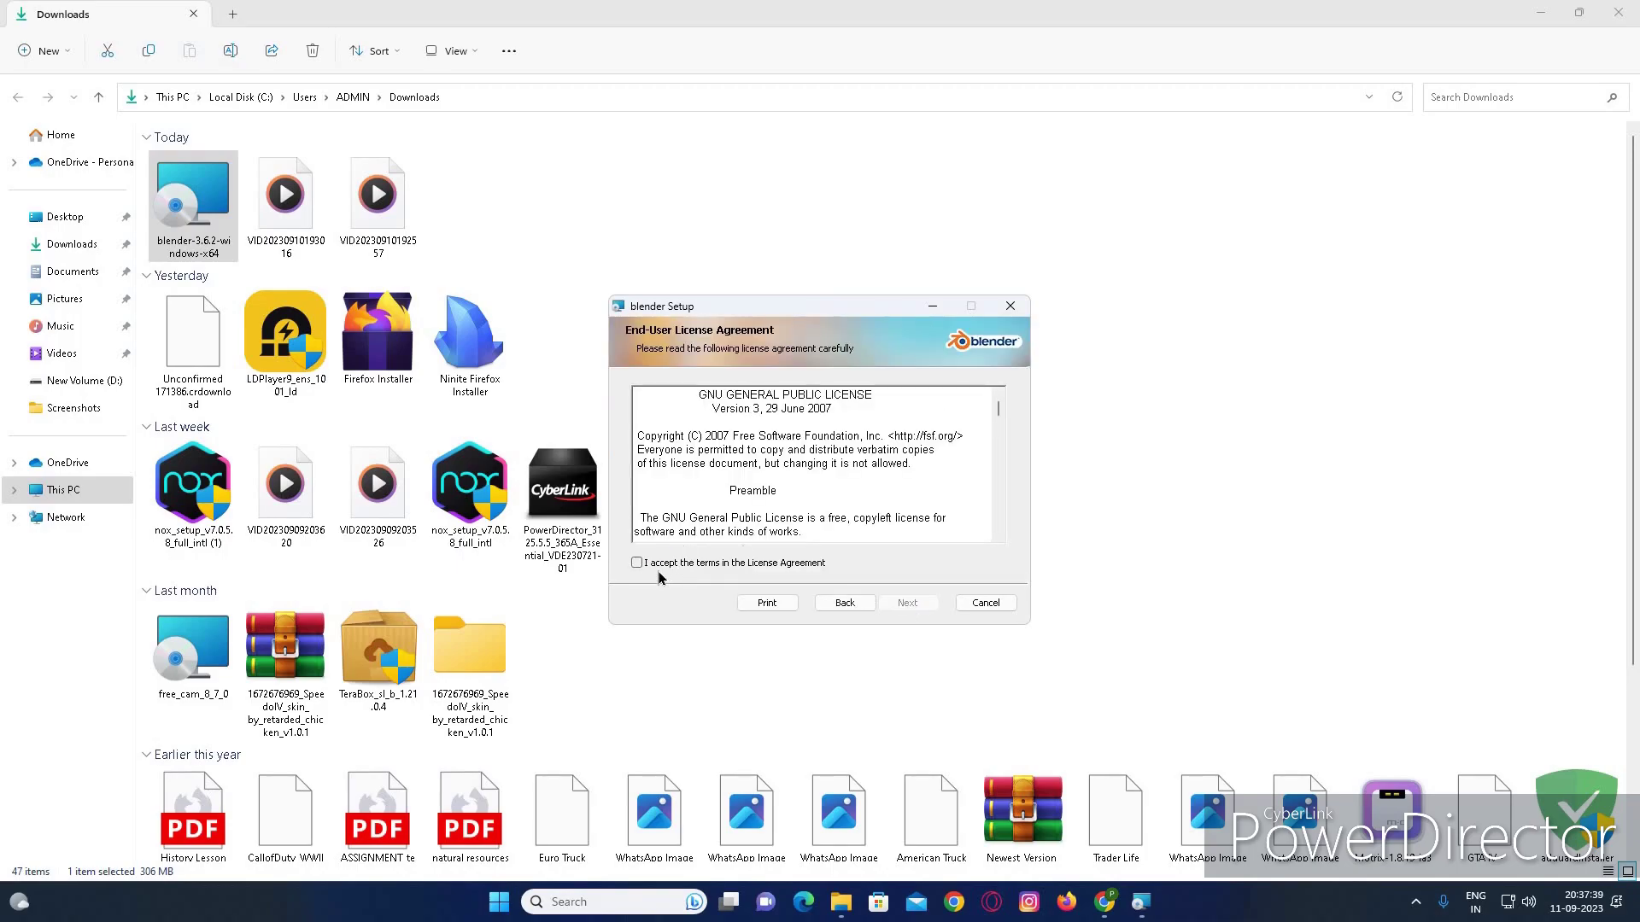
# Step: Accept the license agreement terms and continue to Custom Setup
pyautogui.click(668, 561)
pyautogui.scroll(-5, 749, 443)
pyautogui.scroll(-2, 749, 442)
pyautogui.scroll(-5, 750, 442)
pyautogui.scroll(-5, 750, 442)
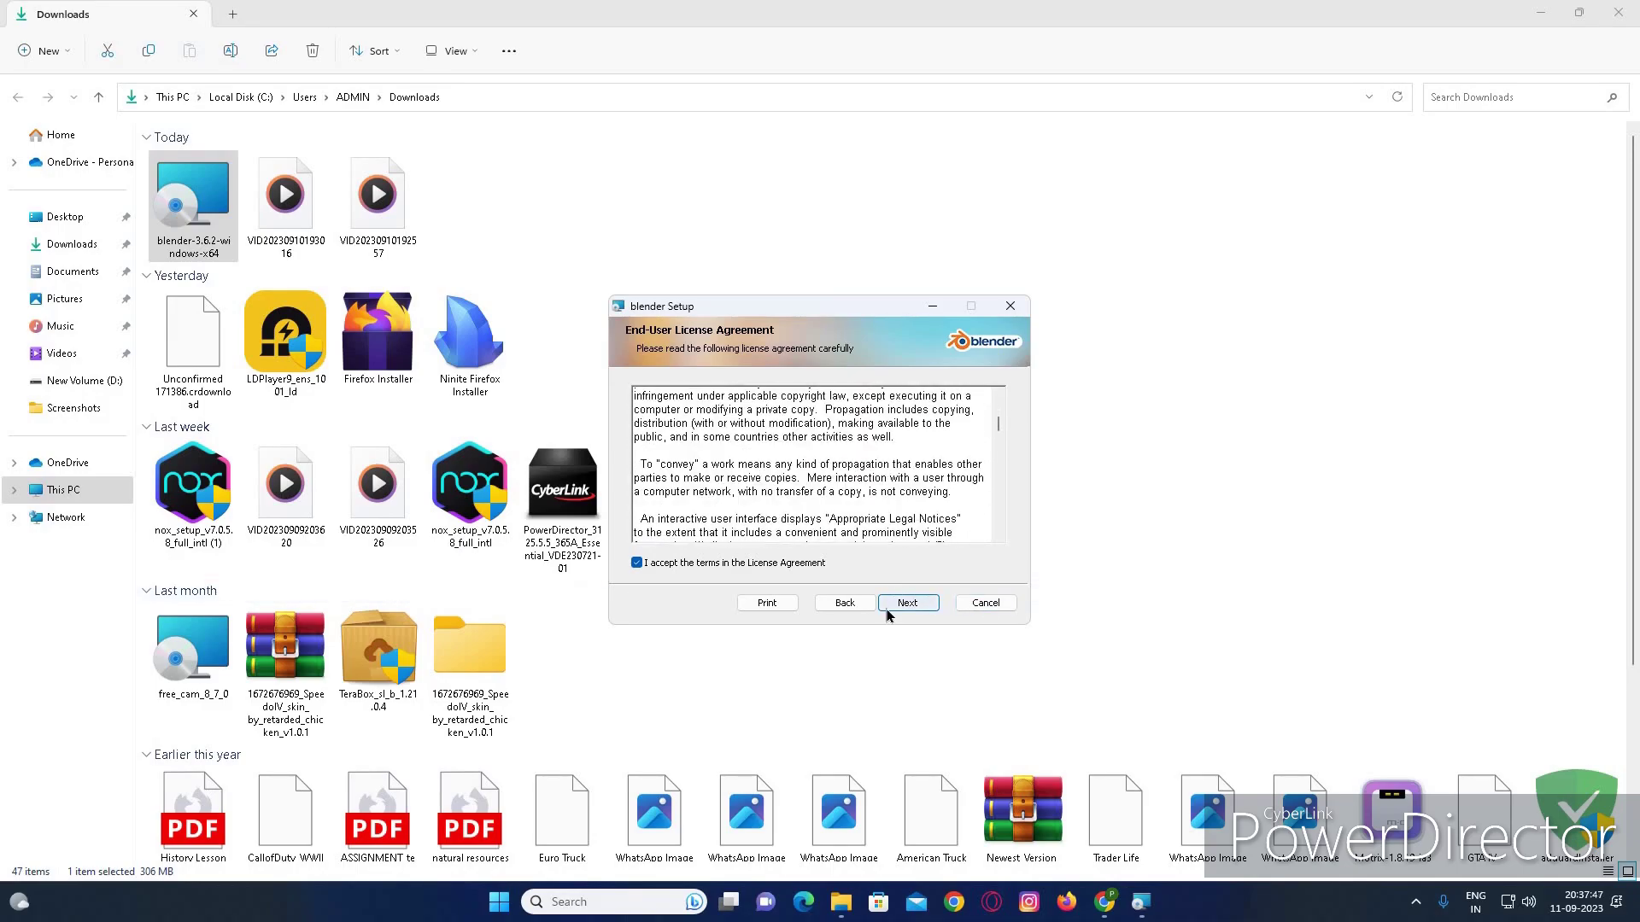
pyautogui.click(886, 608)
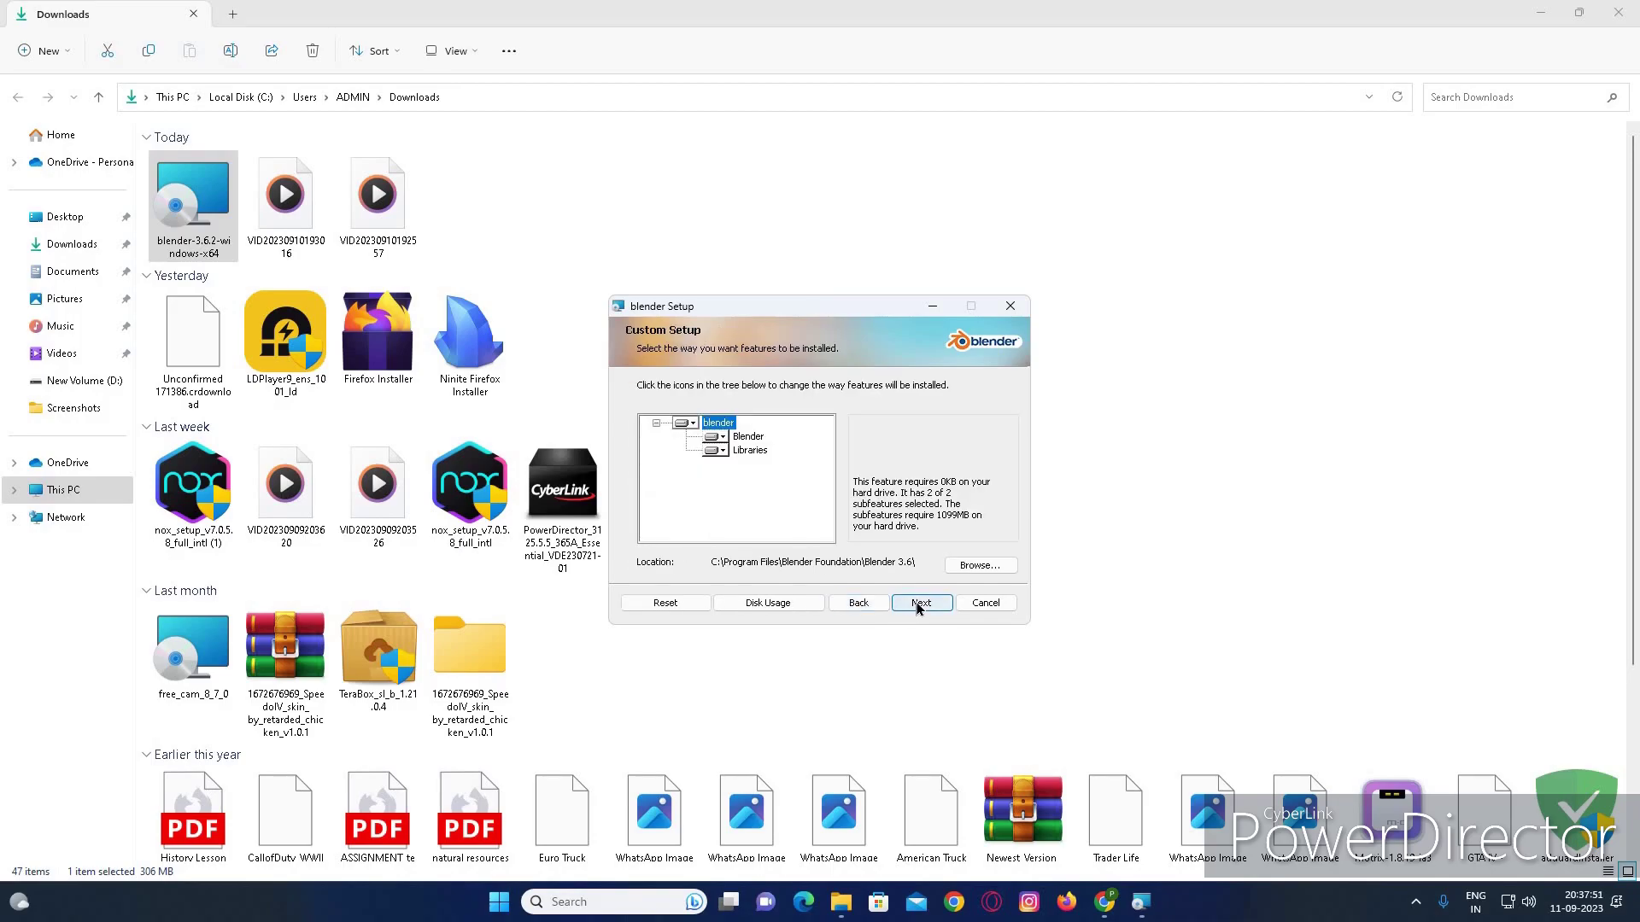
# Step: Install Blender with default features to C:\Program Files\Blender Foundation\Blender 3.6\ and finish the wizard
pyautogui.click(920, 606)
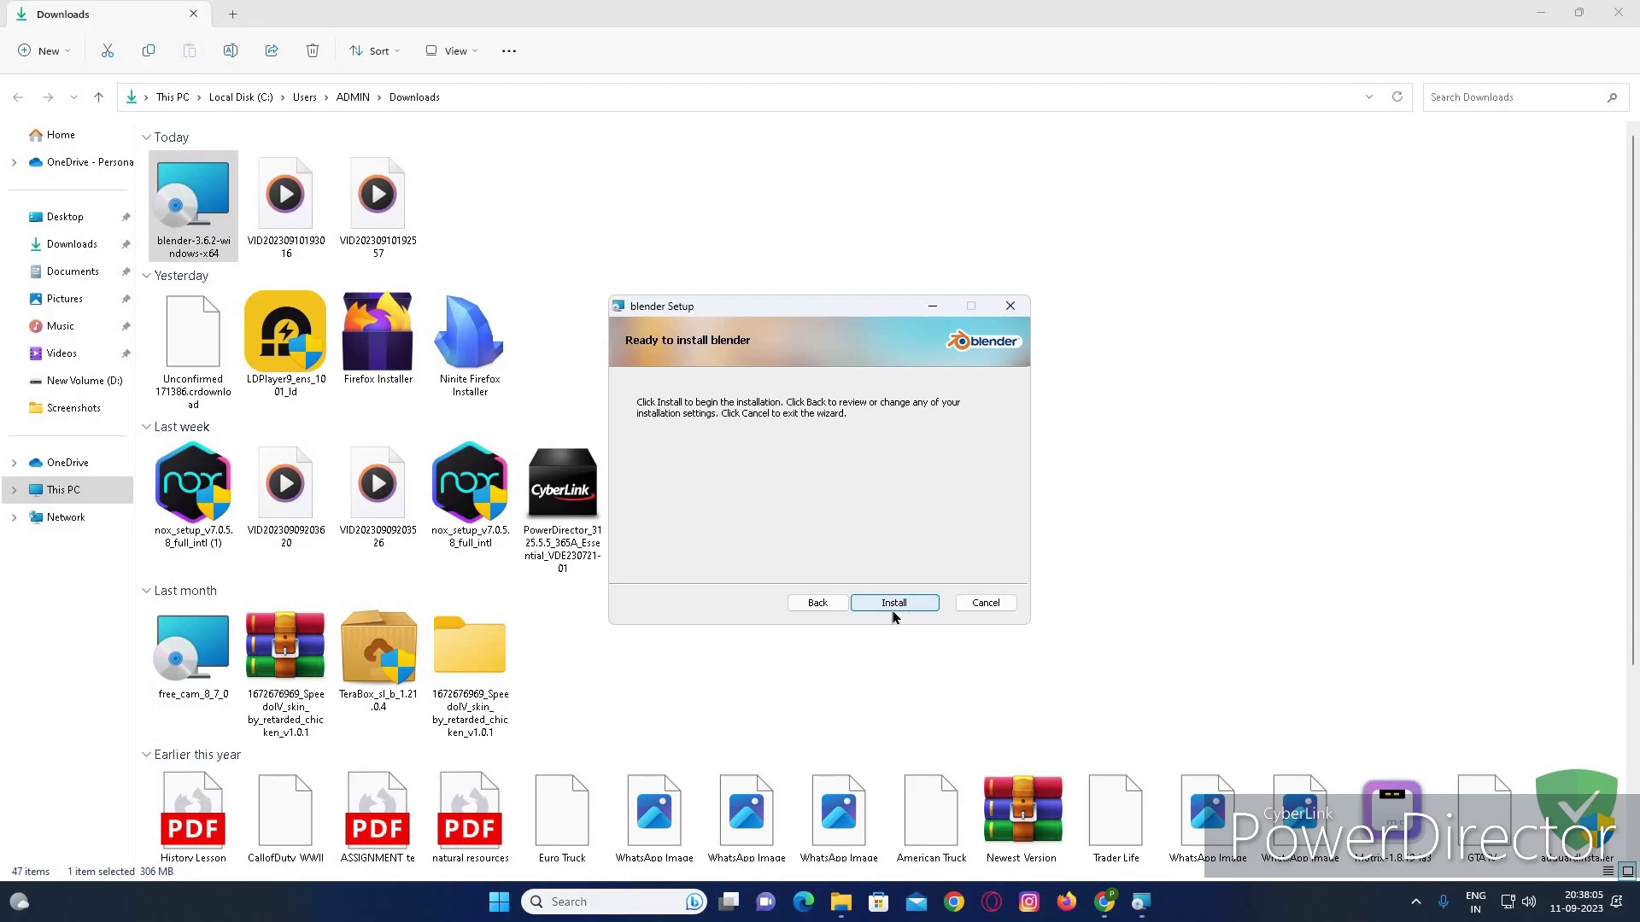
pyautogui.click(893, 613)
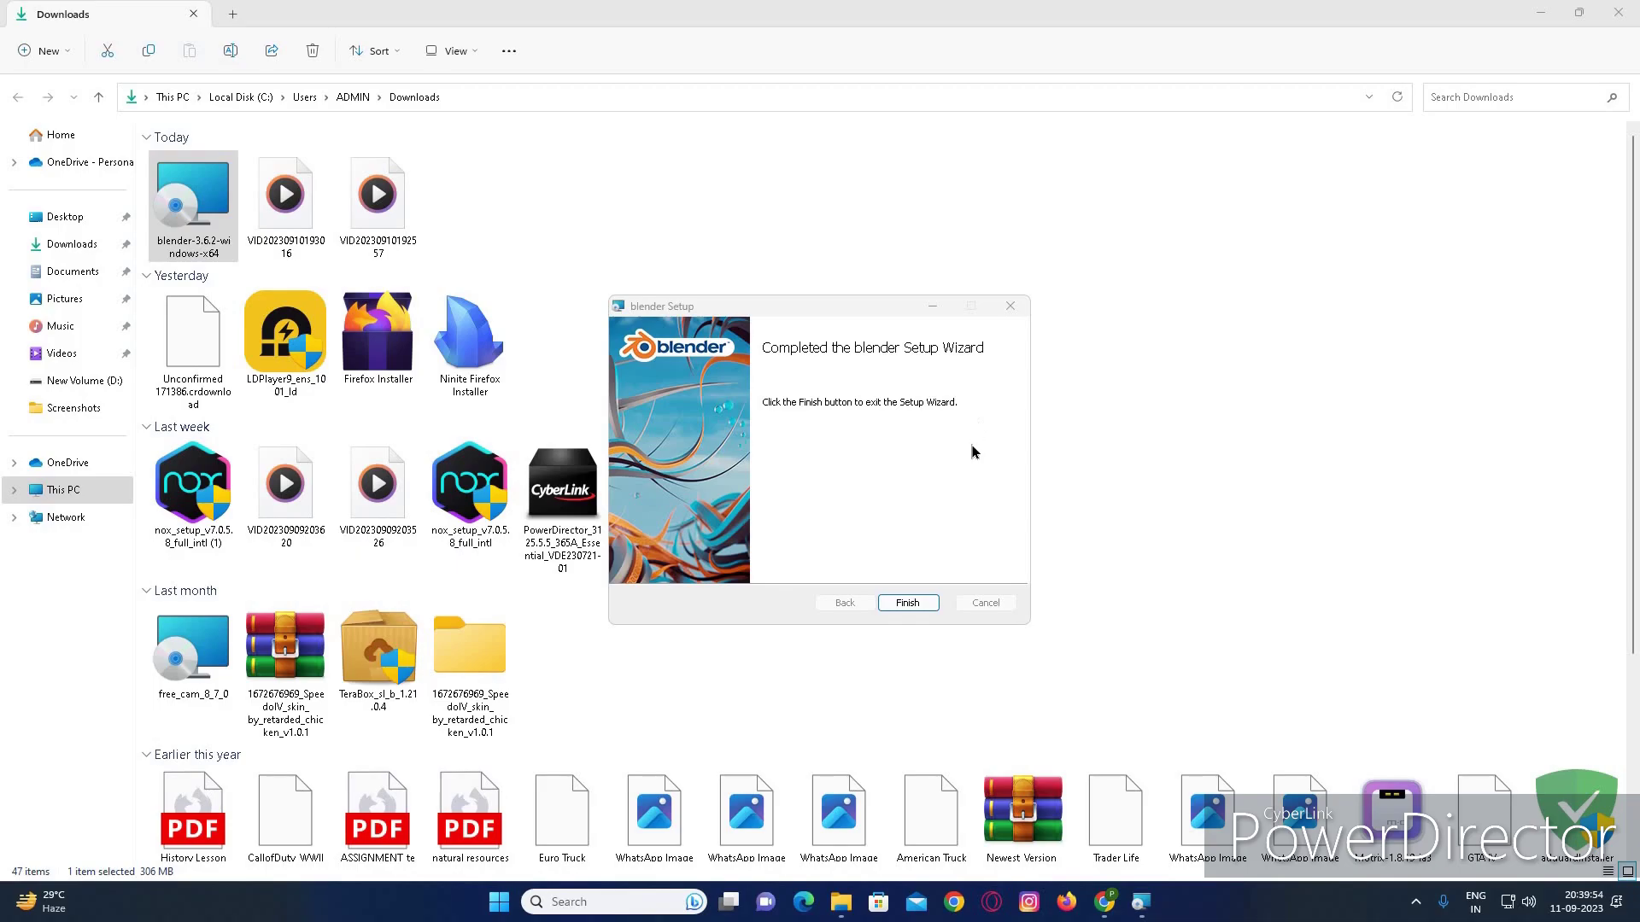
pyautogui.click(919, 607)
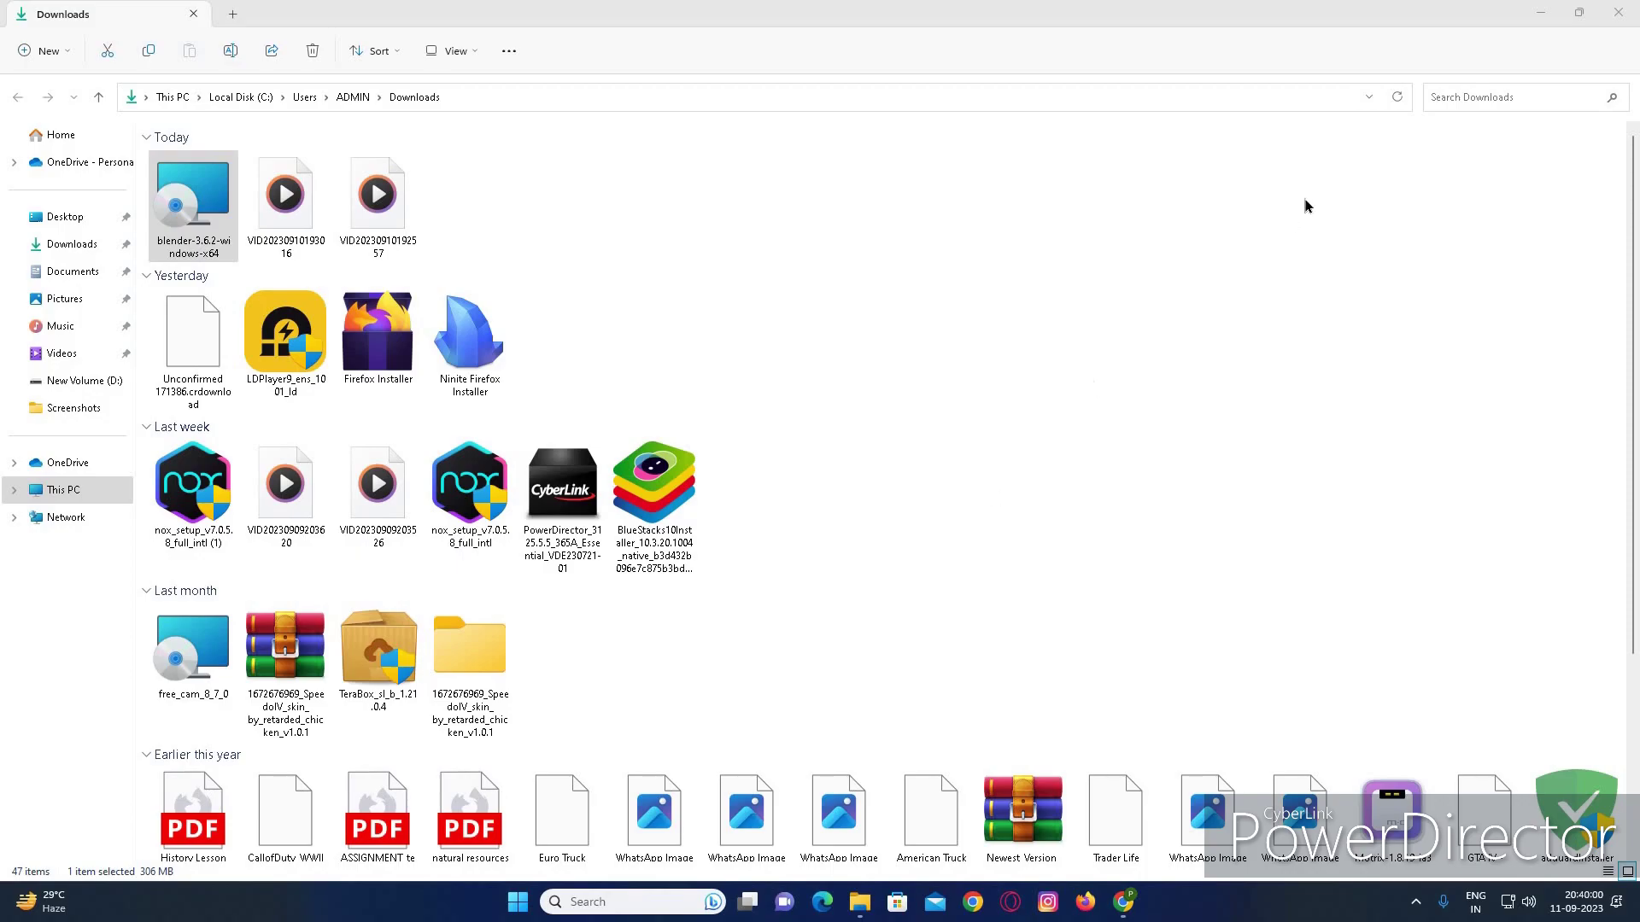
# Step: Minimize File Explorer, close Chrome, and launch Blender from its desktop shortcut
pyautogui.click(1540, 11)
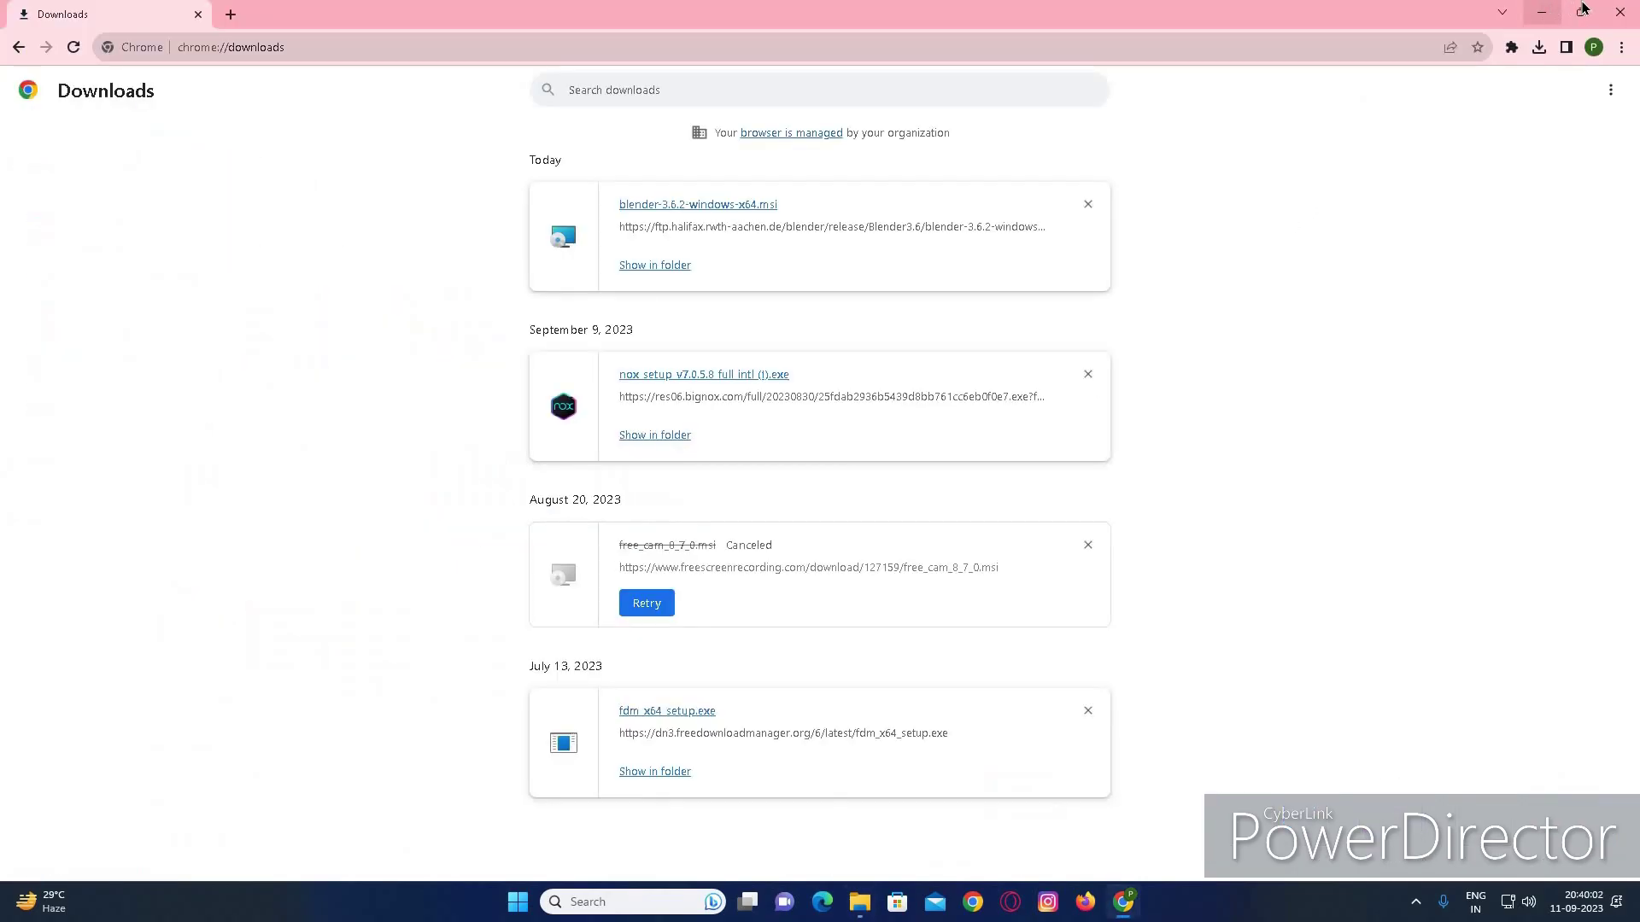
pyautogui.click(1618, 11)
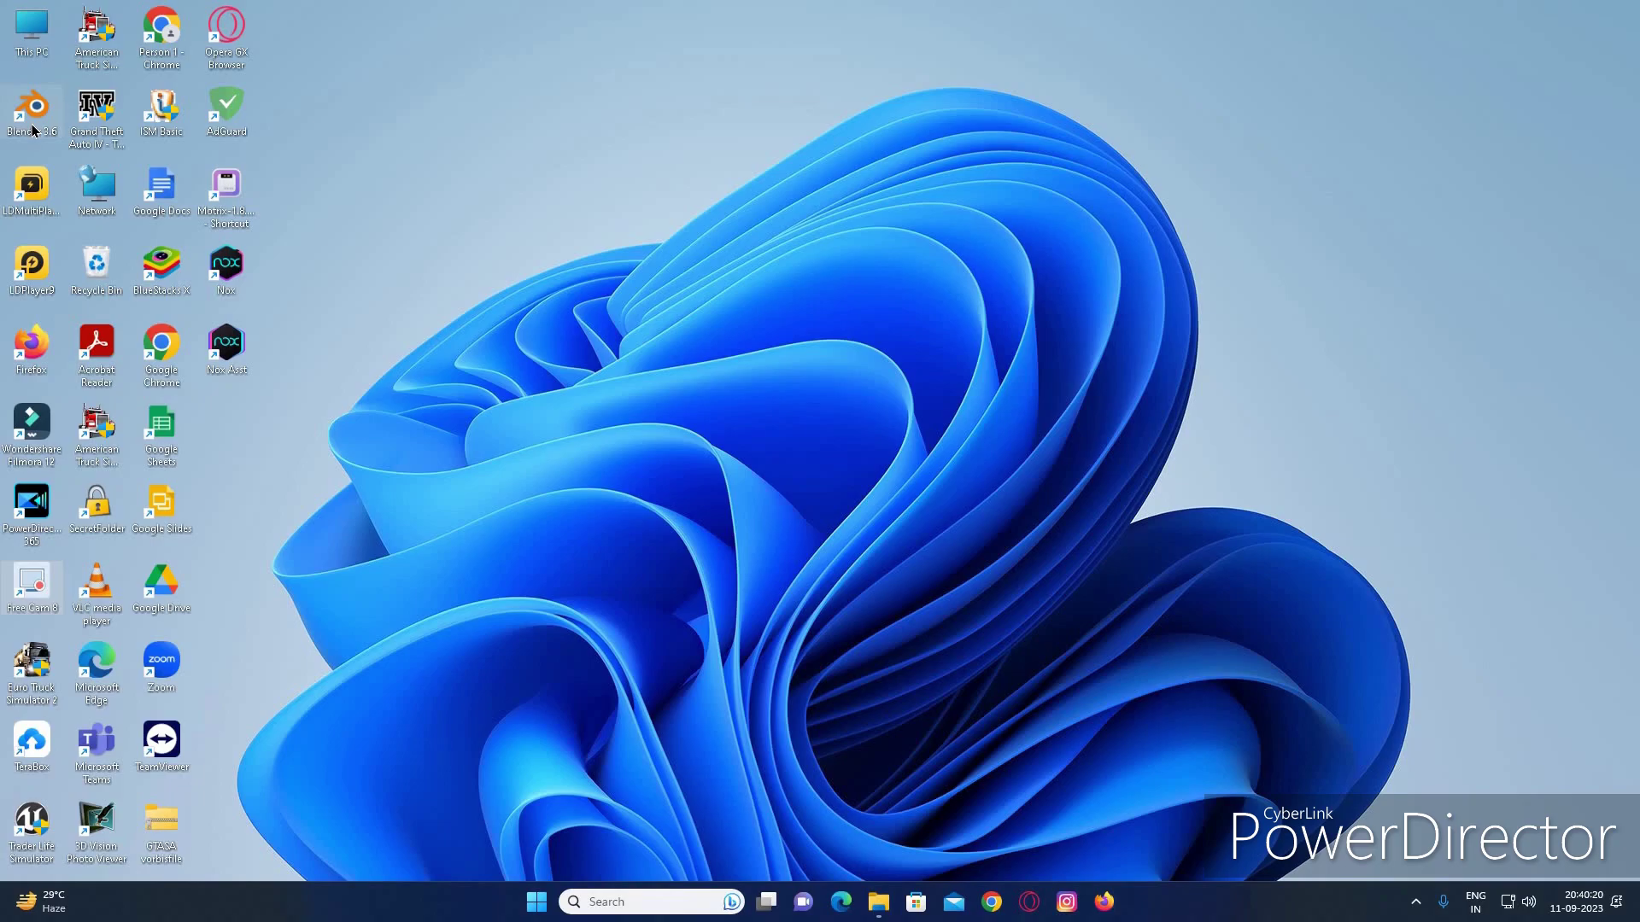
pyautogui.doubleClick(32, 129)
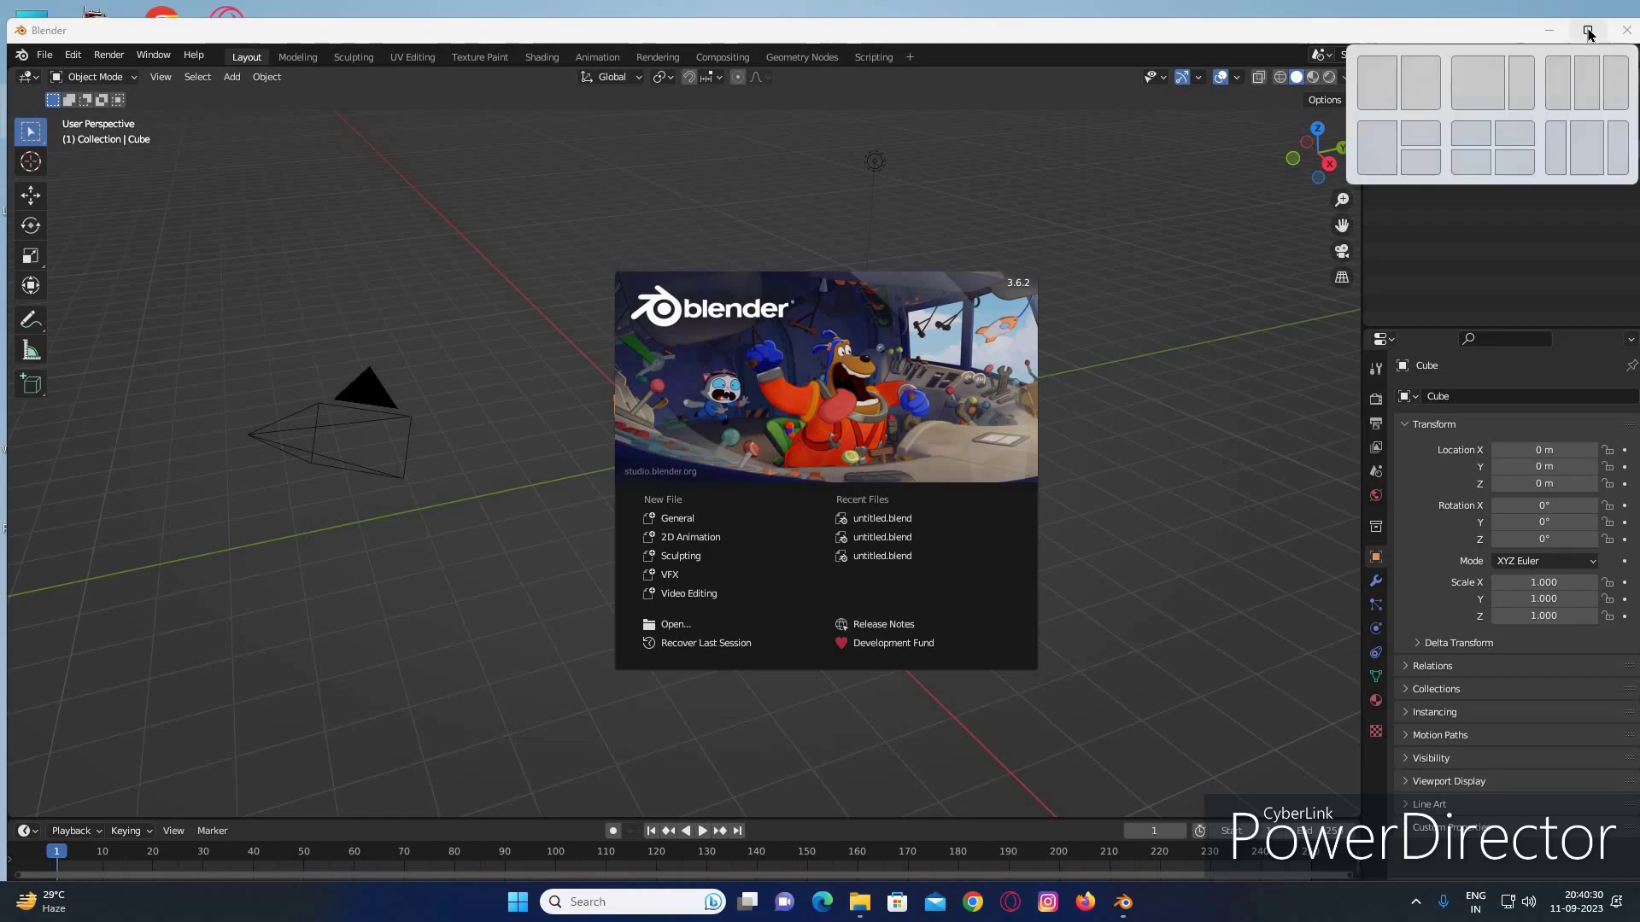
# Step: Maximize the Blender window and dismiss the splash screen to reveal the default cube scene
pyautogui.click(1589, 31)
pyautogui.click(1033, 333)
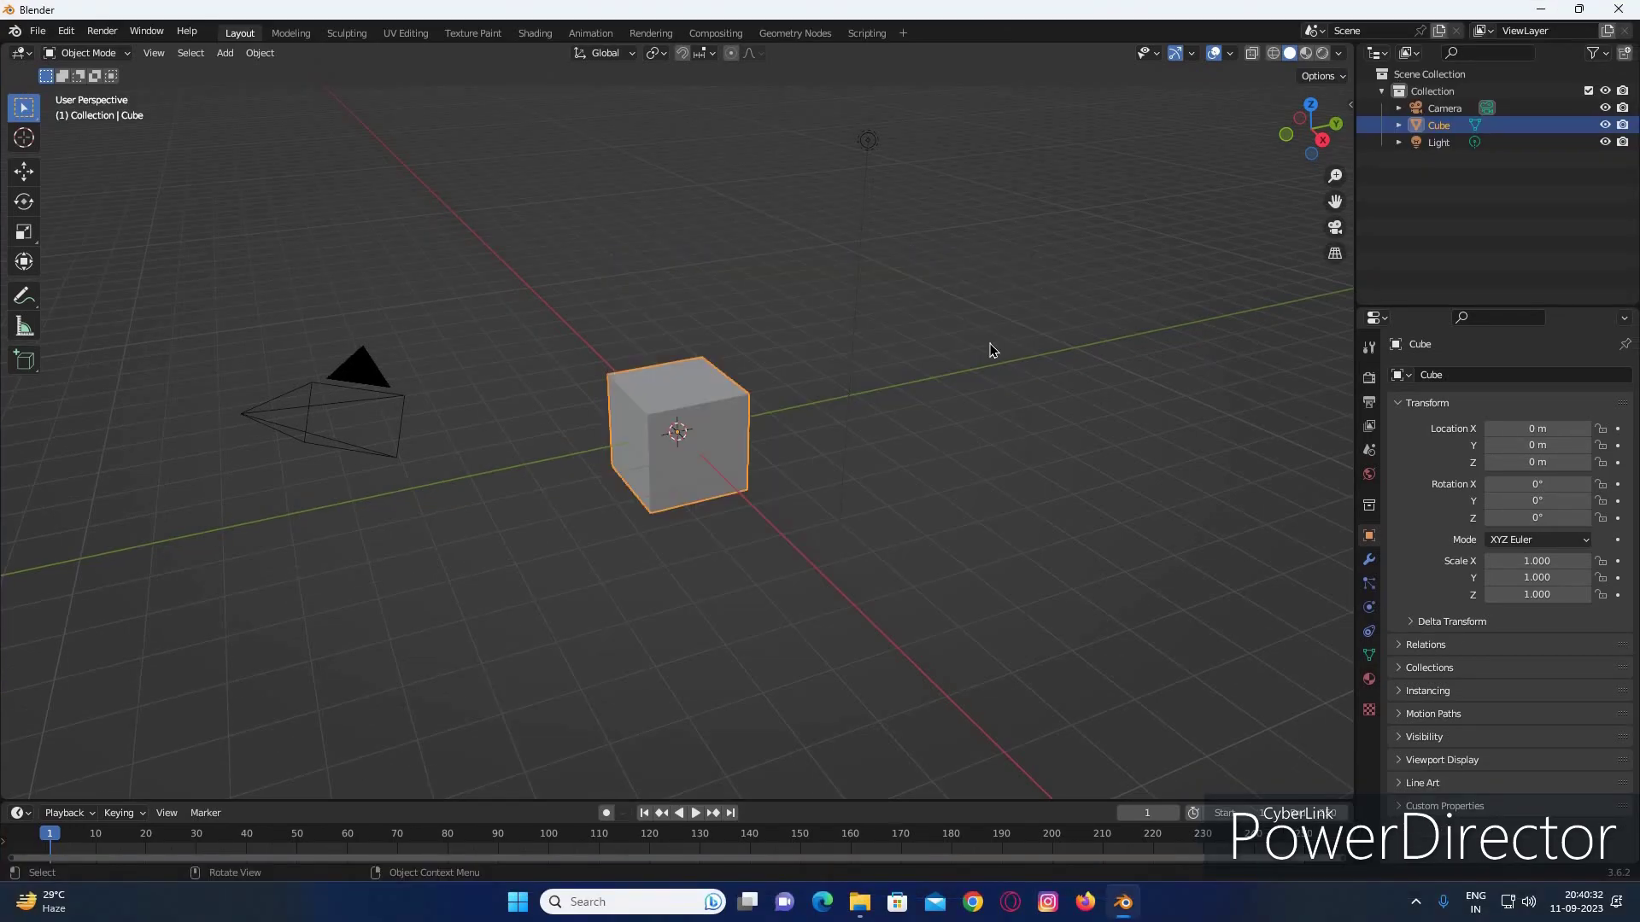
pyautogui.moveTo(687, 465)
pyautogui.mouseDown()
pyautogui.moveTo(661, 411)
pyautogui.moveTo(726, 427)
pyautogui.mouseUp()
pyautogui.press('Escape')
# Step: Browse the Window, Edit and File menus
pyautogui.click(145, 32)
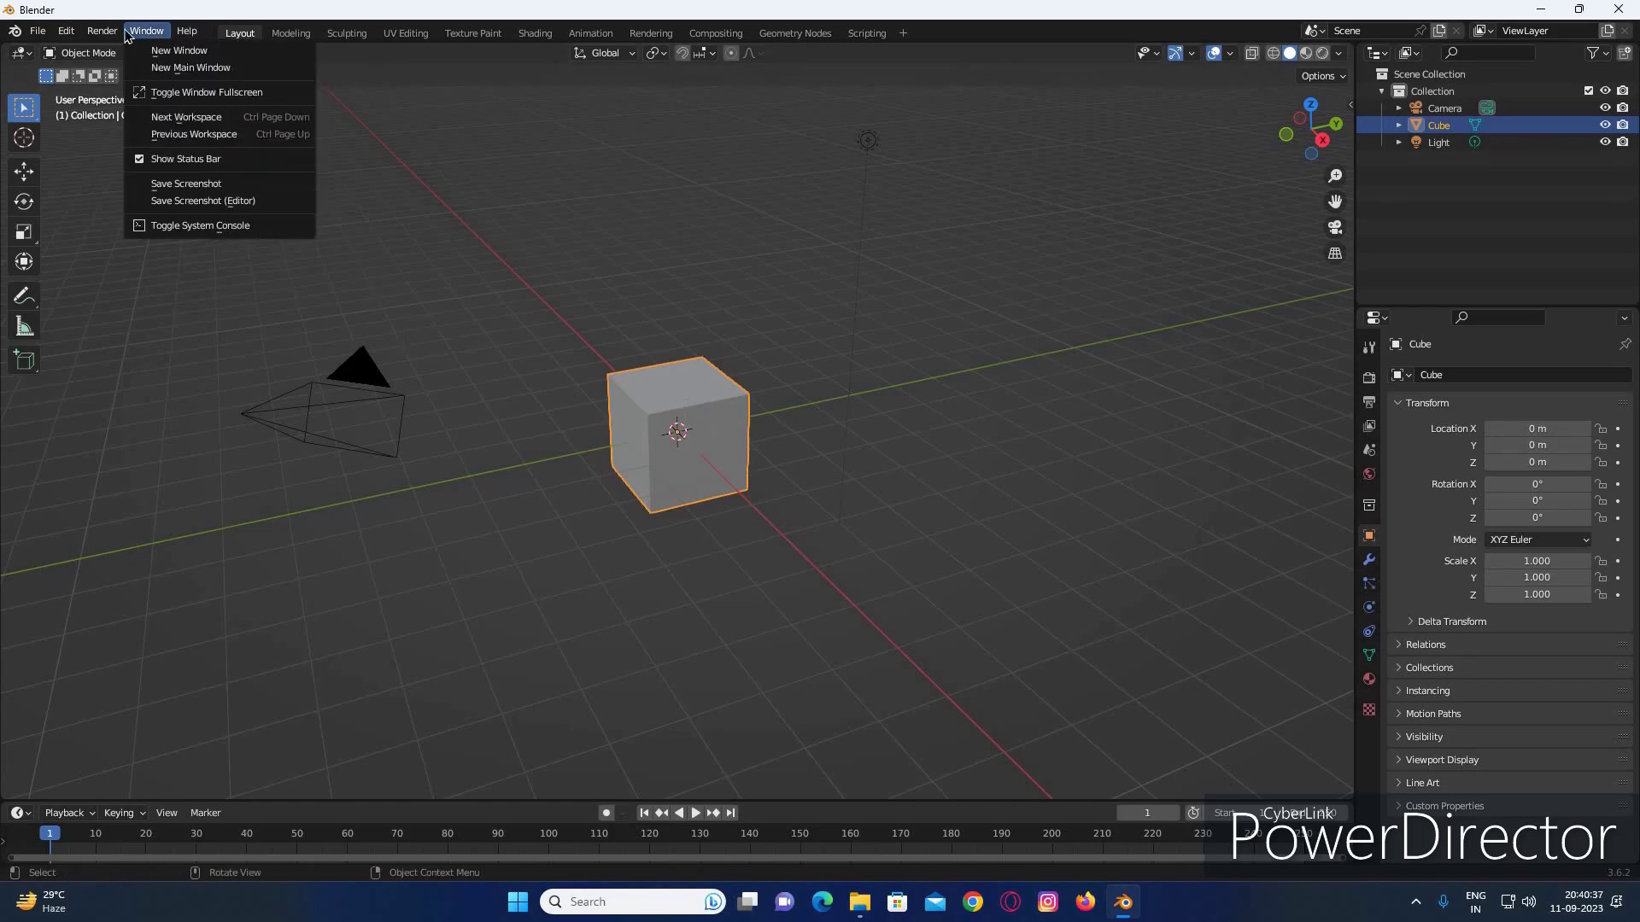
pyautogui.click(65, 31)
pyautogui.click(34, 32)
pyautogui.moveTo(79, 84)
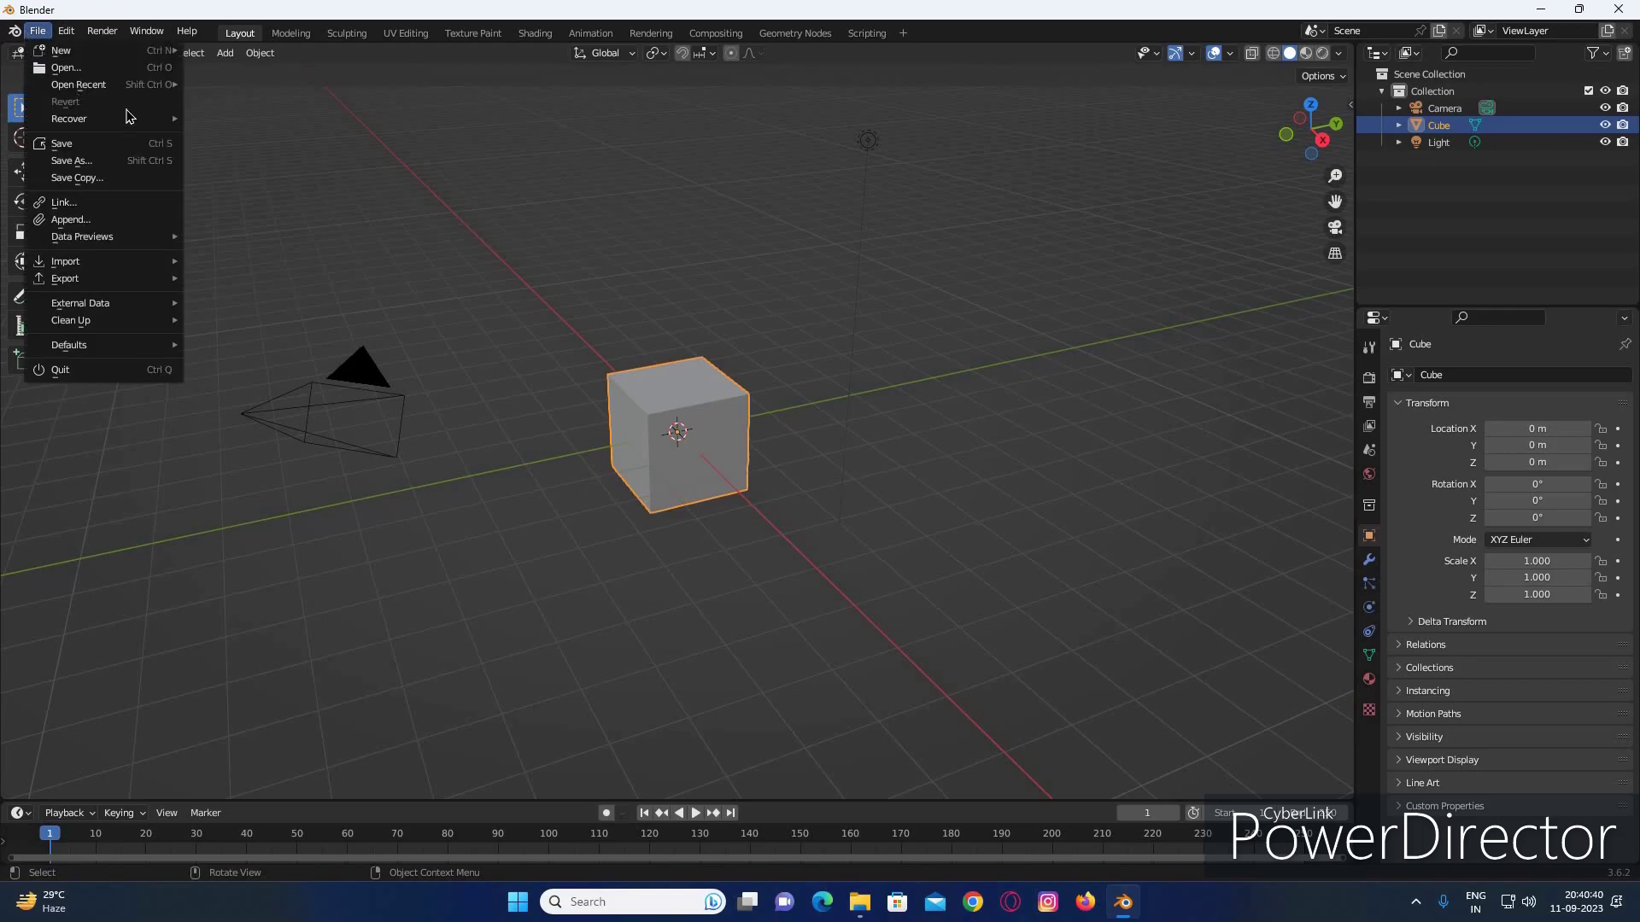